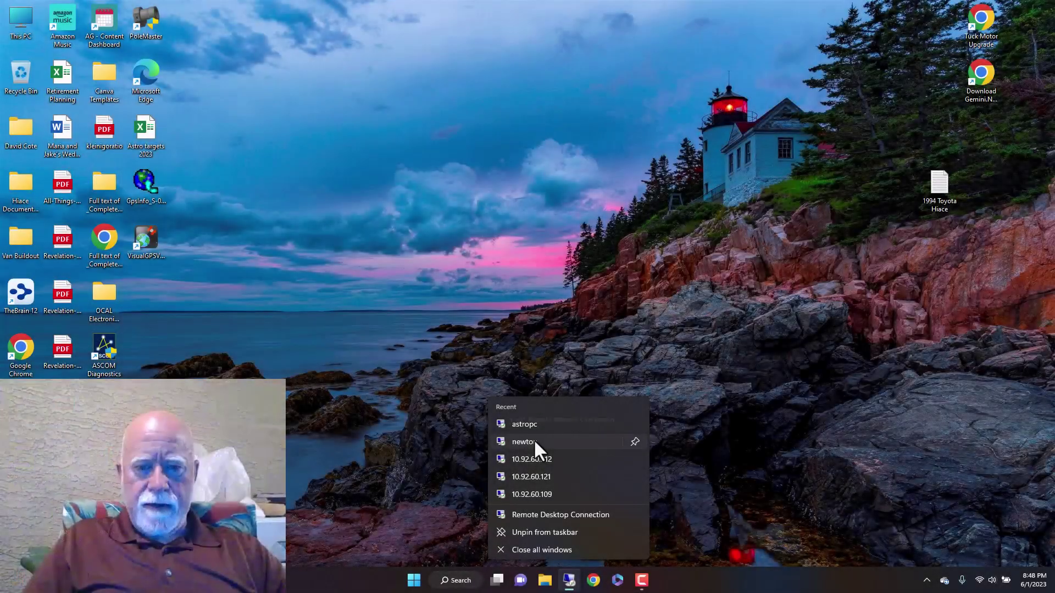
- Connect to the newton computer from the Remote Desktop jump list
left_click(525, 441)
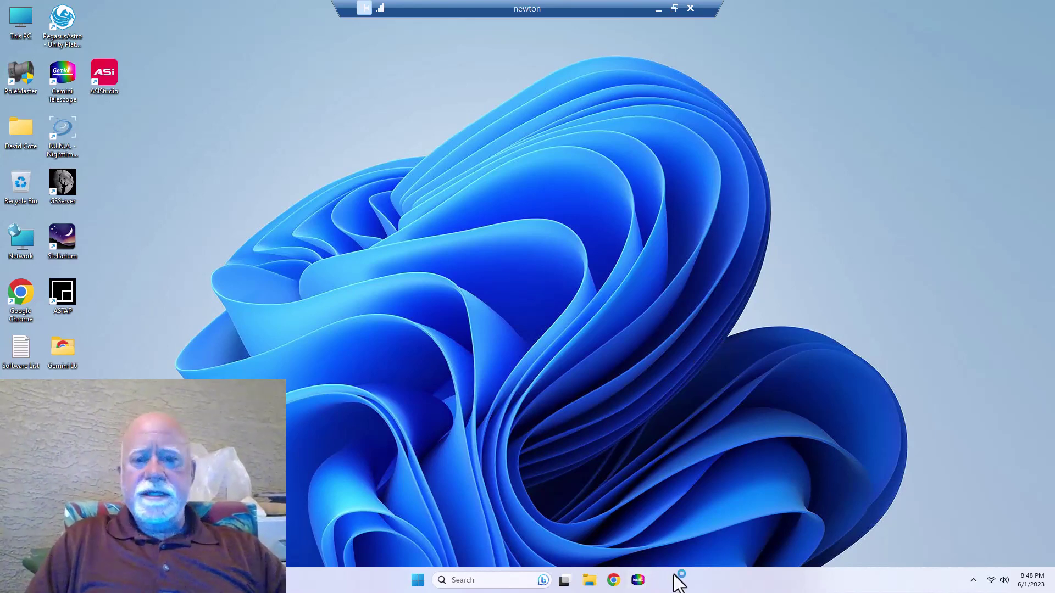
- Start Gemini, connect the mount past the UTC offset prompt, and move its panel top-right
left_click(637, 581)
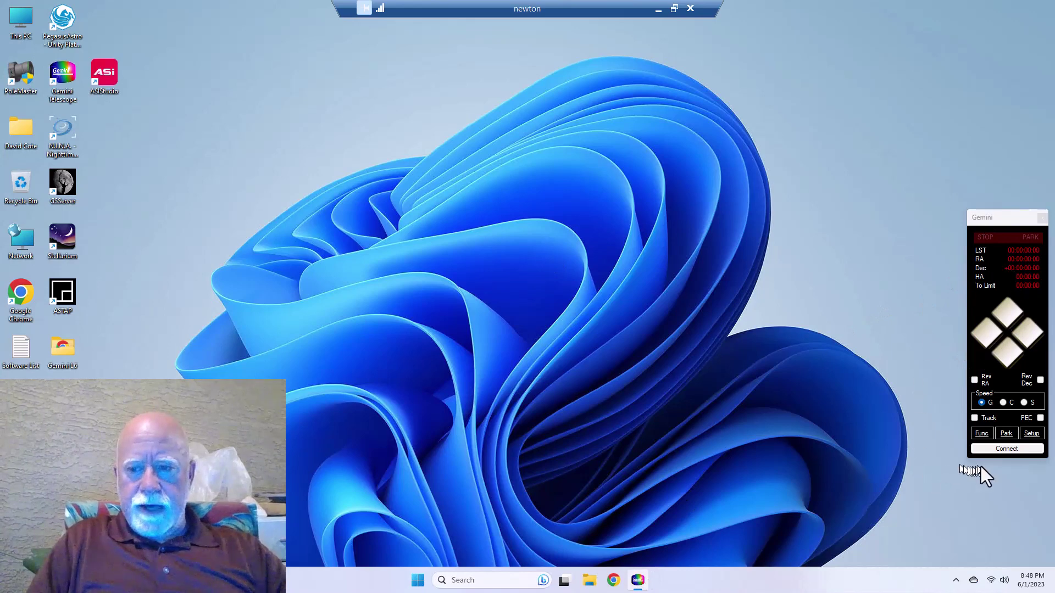
left_click(1003, 451)
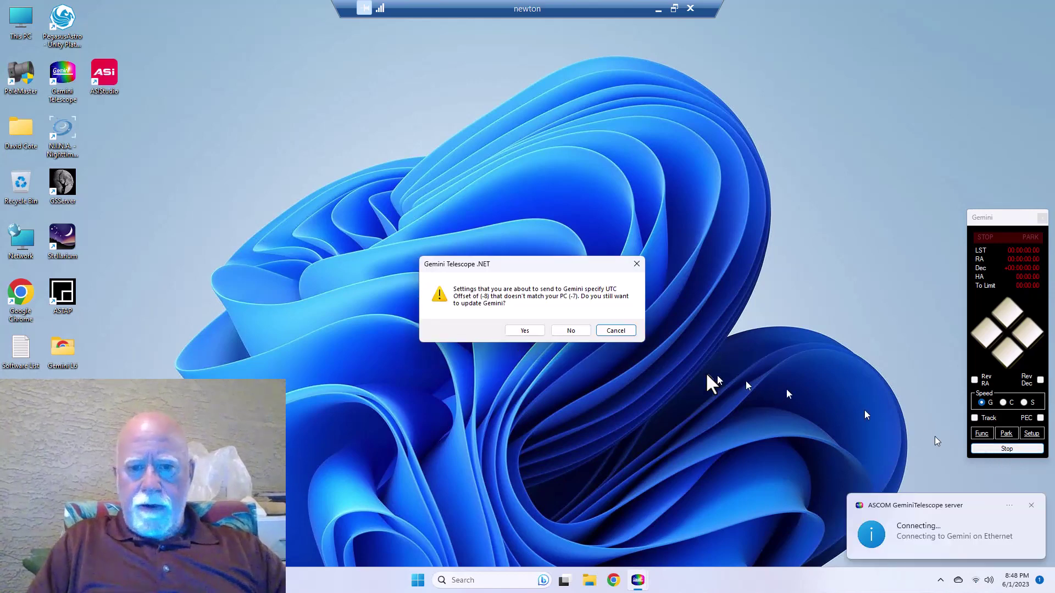
left_click(571, 331)
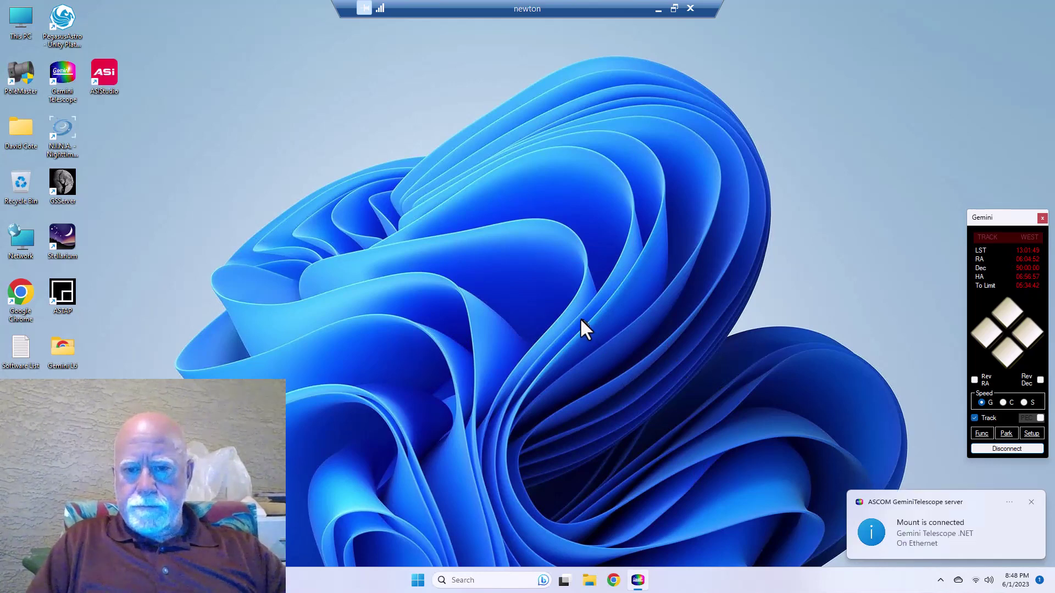
left_click_drag(989, 218, 990, 3)
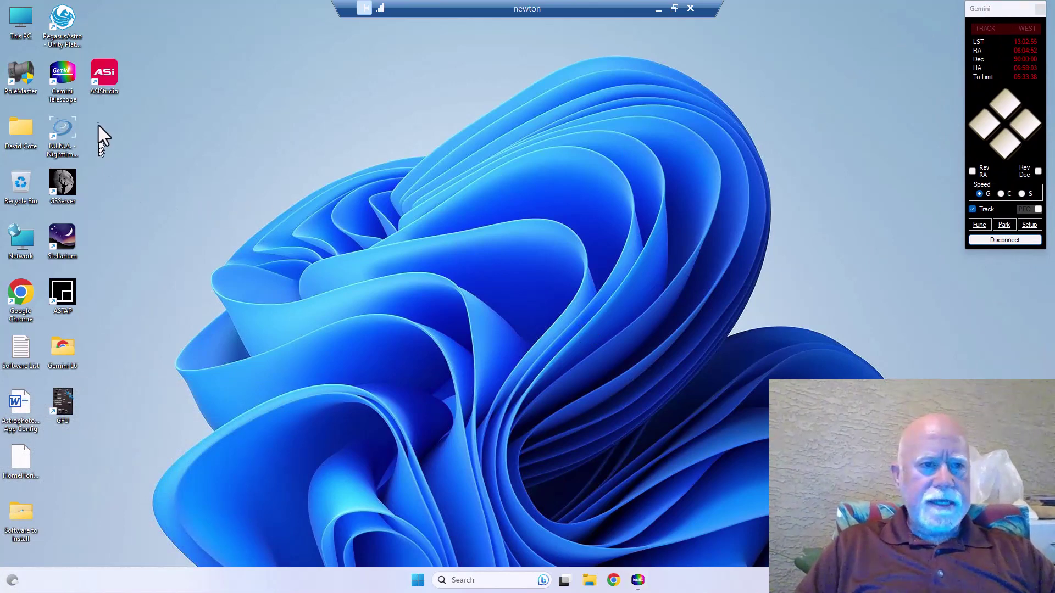
- Start N.I.N.A. and load the 6" RC w/ ASI071MC profile
double_click(63, 127)
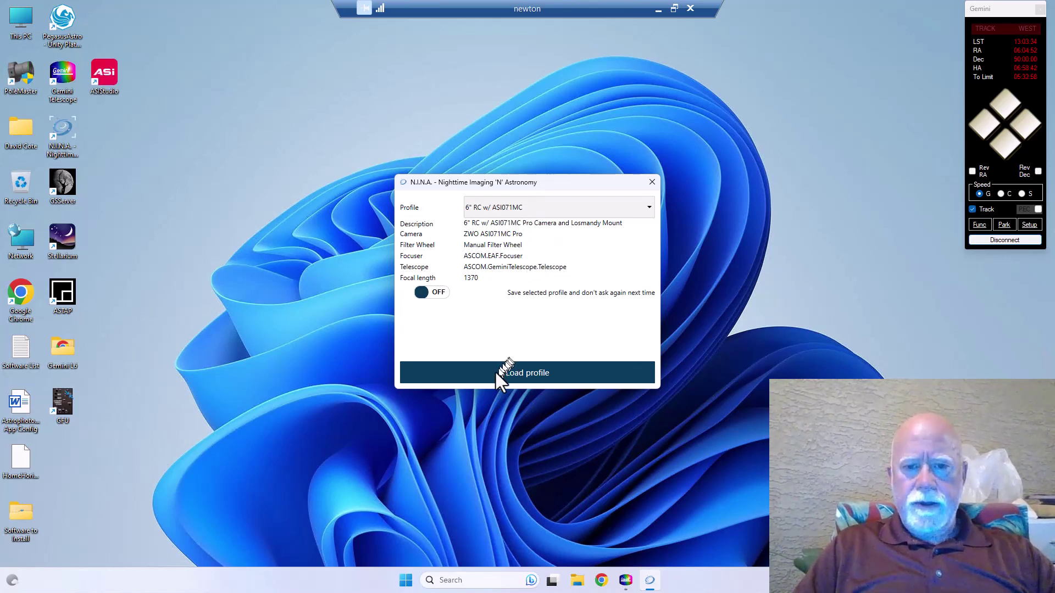
left_click(516, 374)
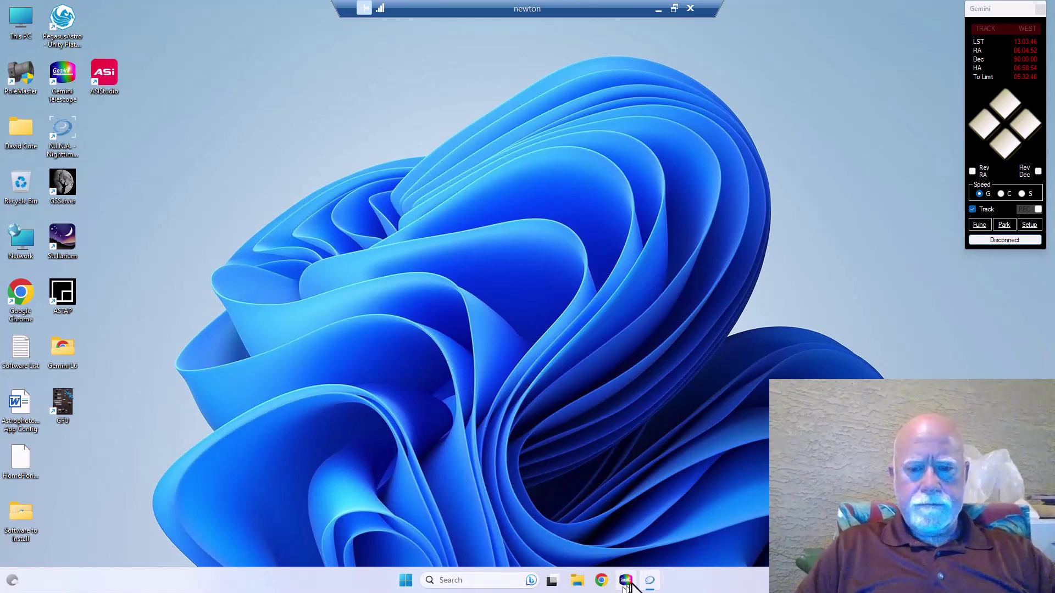
- Maximize the N.I.N.A. window and begin connecting all equipment
left_click(649, 580)
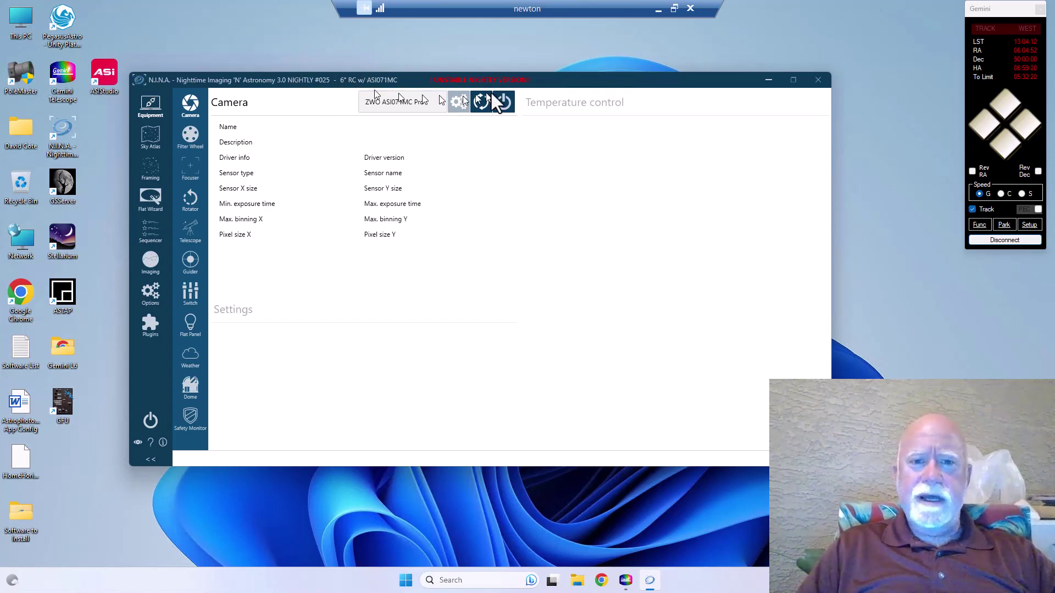
left_click(792, 85)
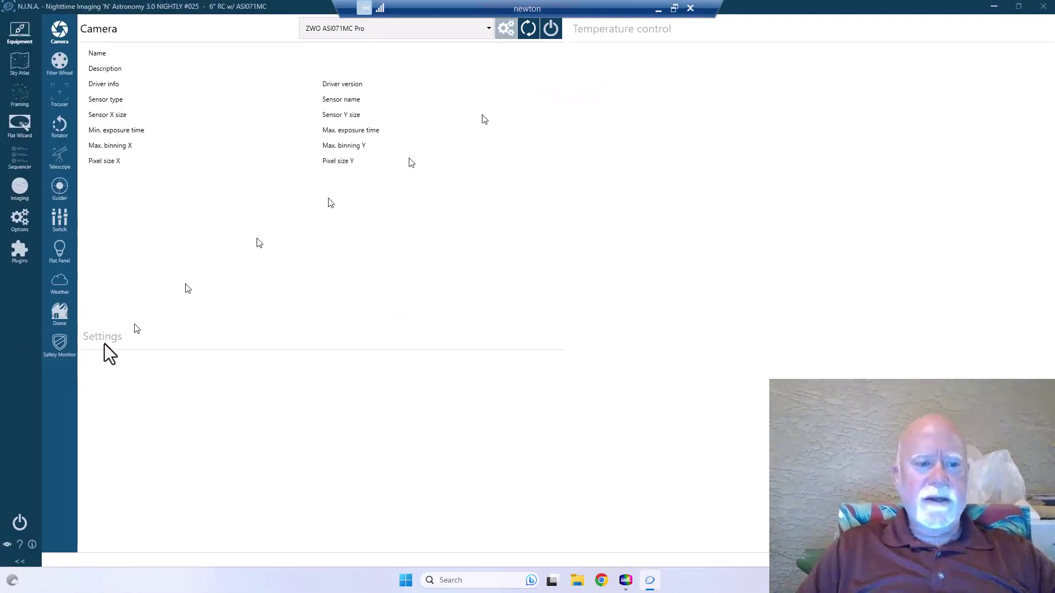
left_click(18, 523)
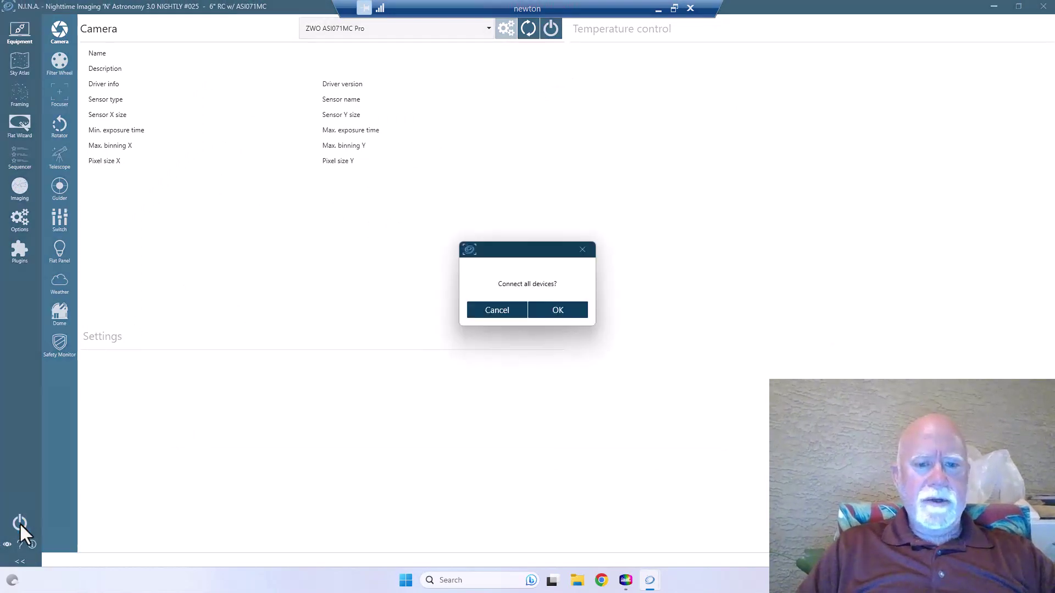
- Confirm connecting all devices, then minimize PHD2 once it has connected
left_click(566, 311)
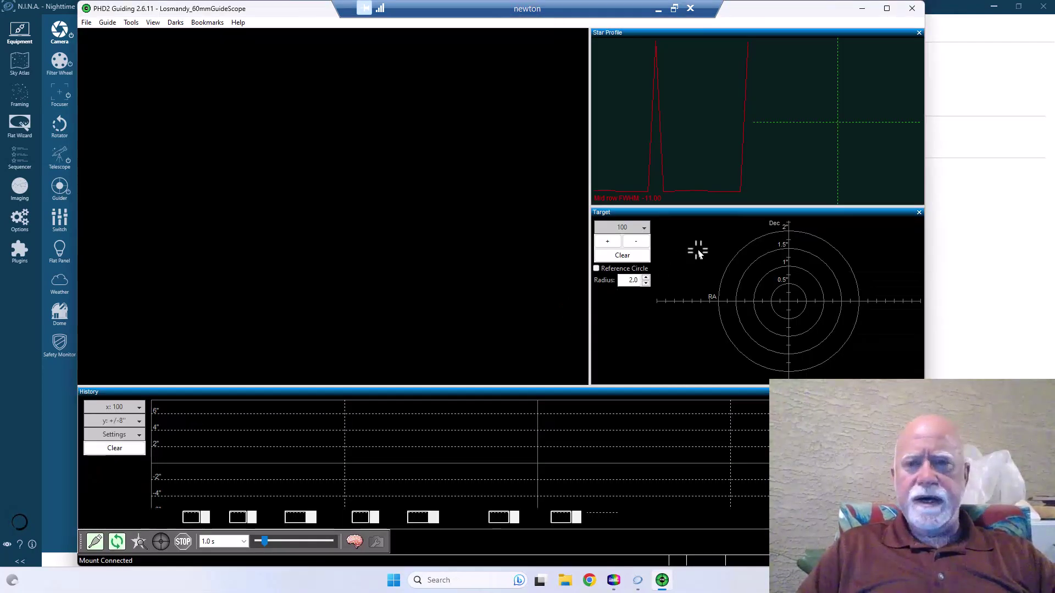
left_click(862, 8)
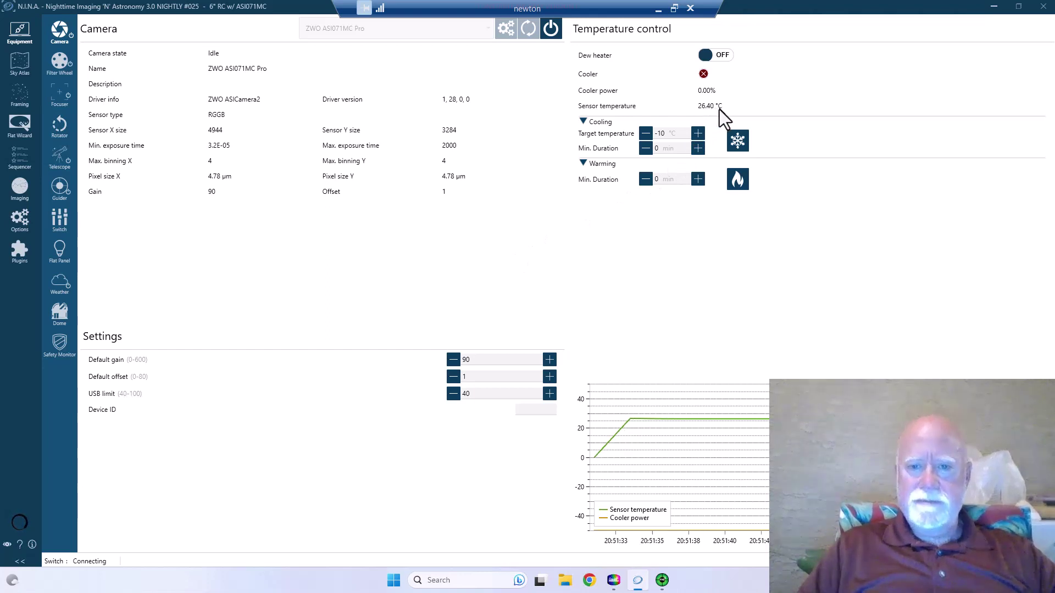
- Start cooling the camera toward −10 °C and clear the connection notifications
left_click(736, 144)
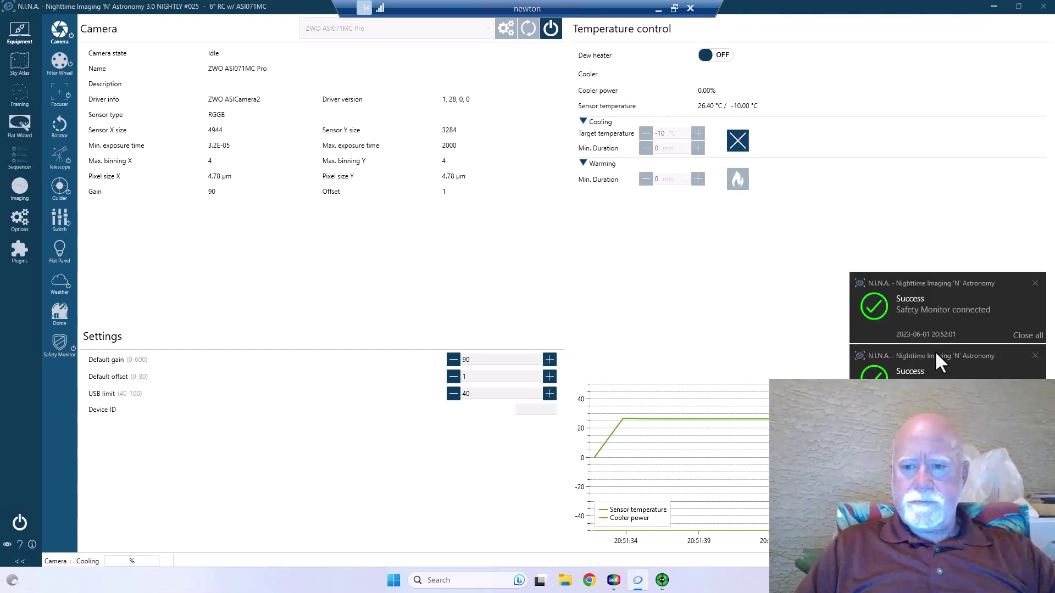
left_click(1021, 336)
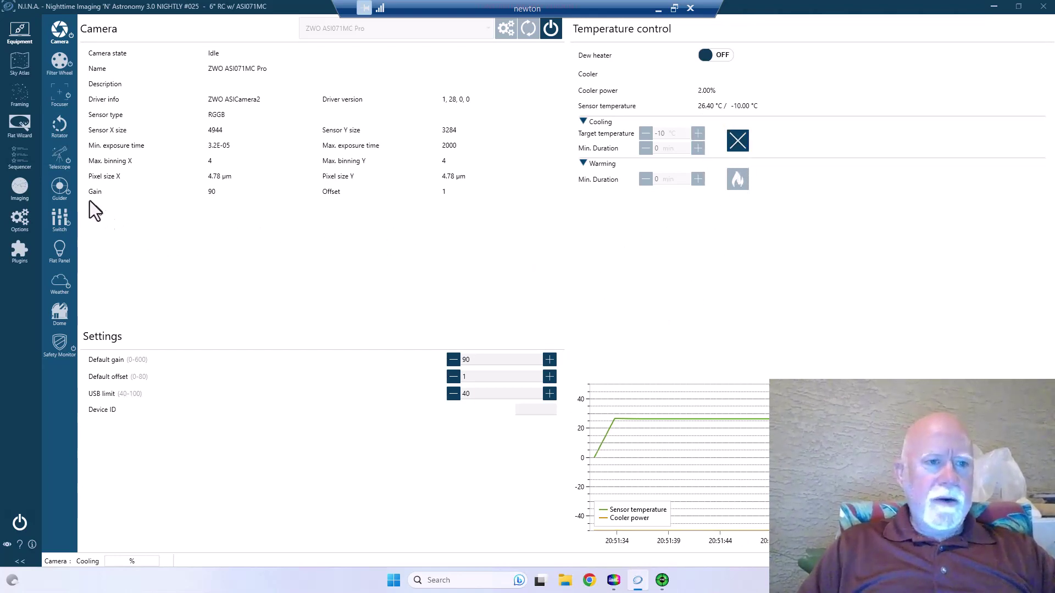
- Search the Sky Atlas for M 13 and send it to the framing assistant
left_click(19, 58)
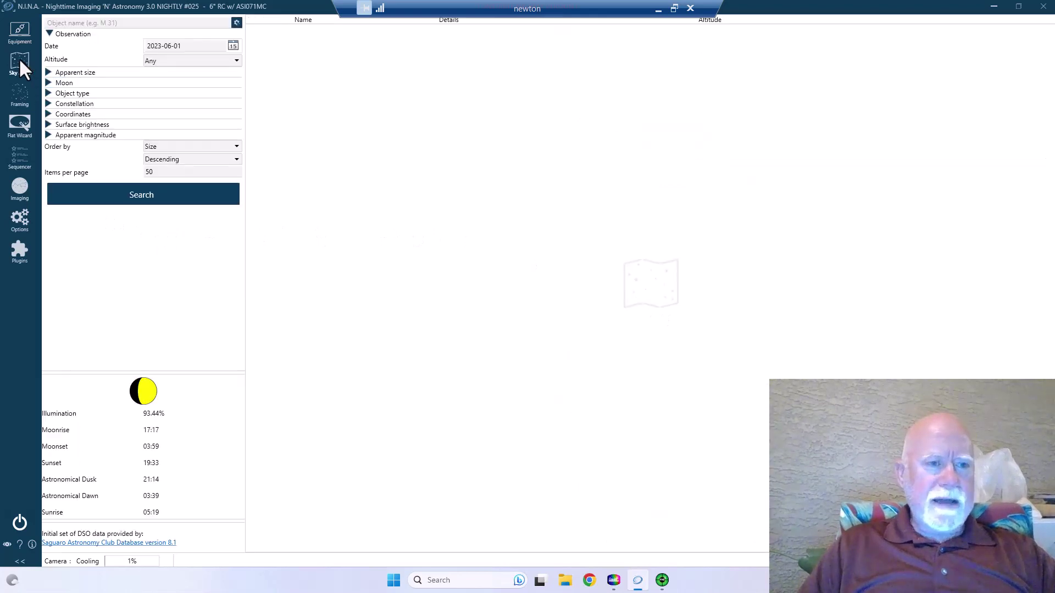
left_click(96, 25)
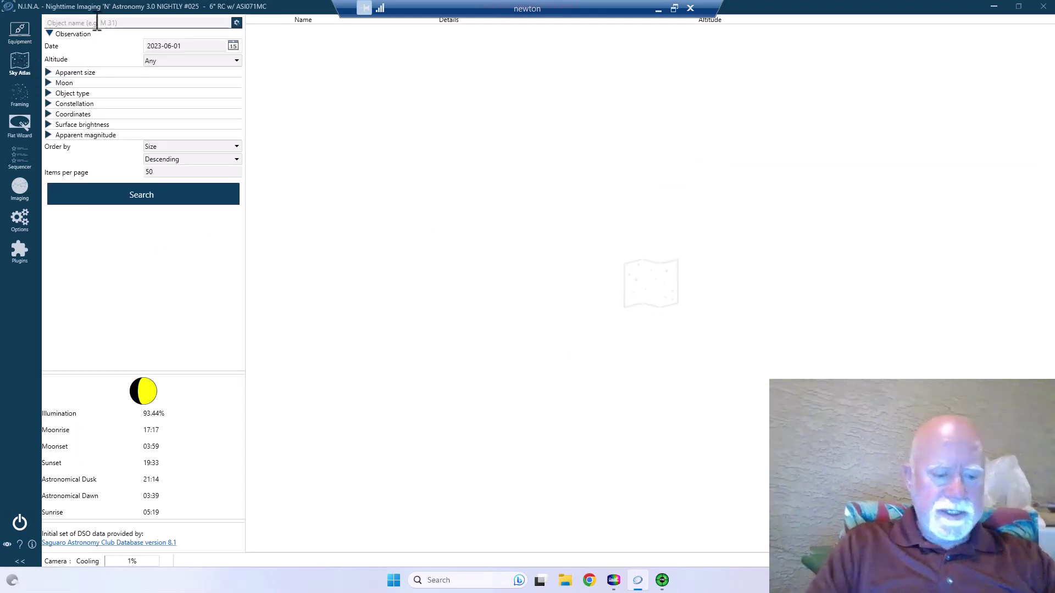
type("M 13")
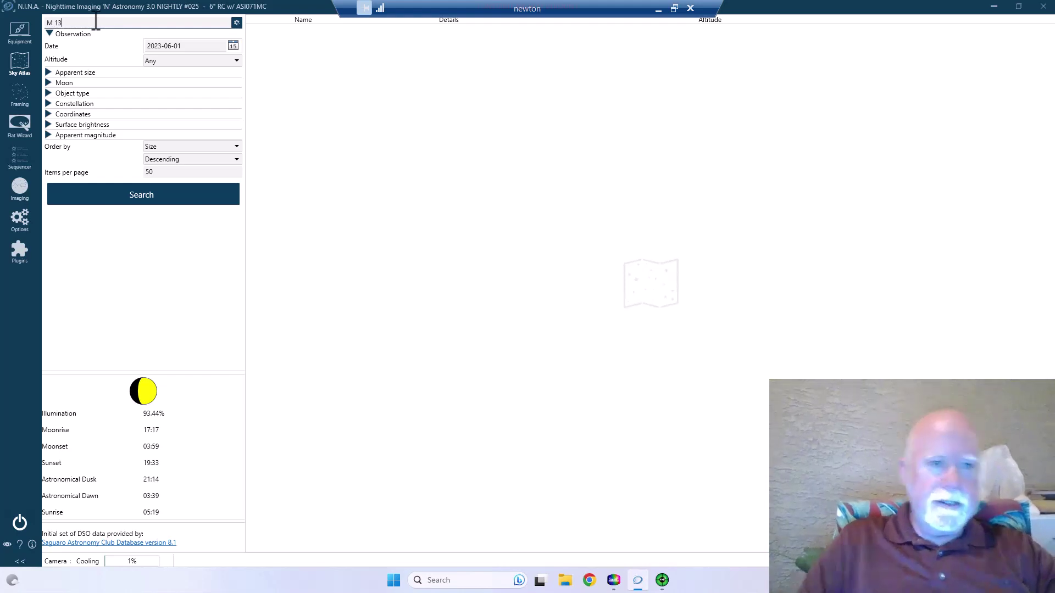
left_click(137, 197)
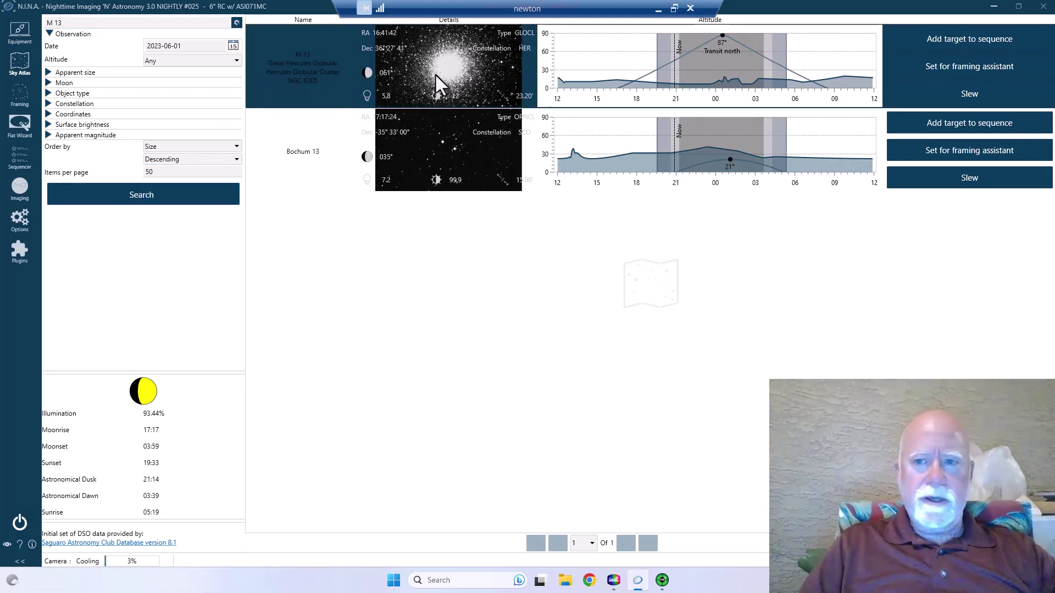
left_click(911, 66)
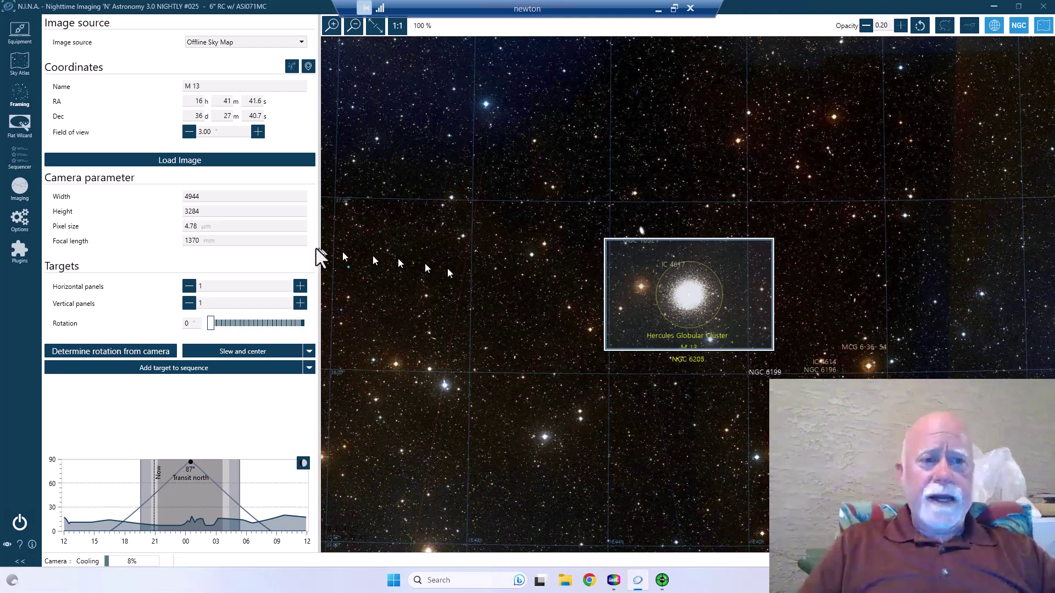
- Open the Advanced Sequencer, cancel the load-sequence dialog, and return to the M 13 atlas results
left_click(18, 159)
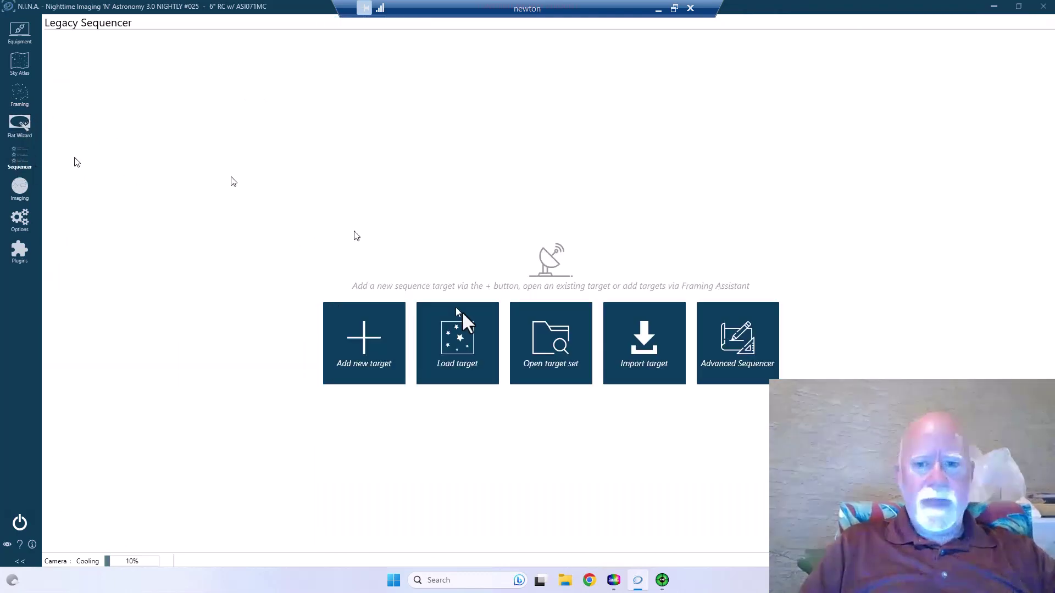
left_click(758, 365)
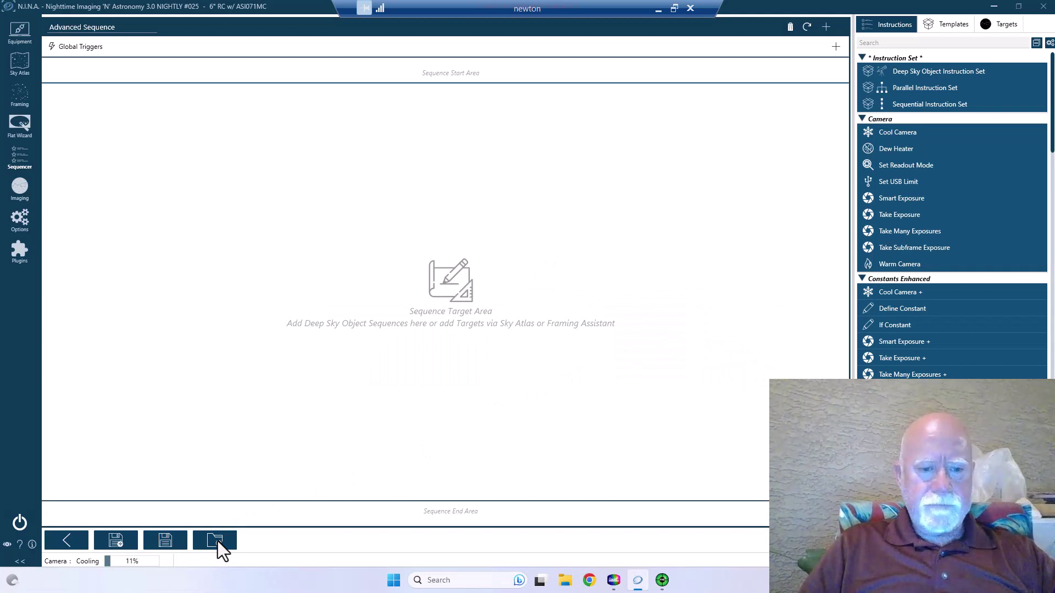
left_click(217, 541)
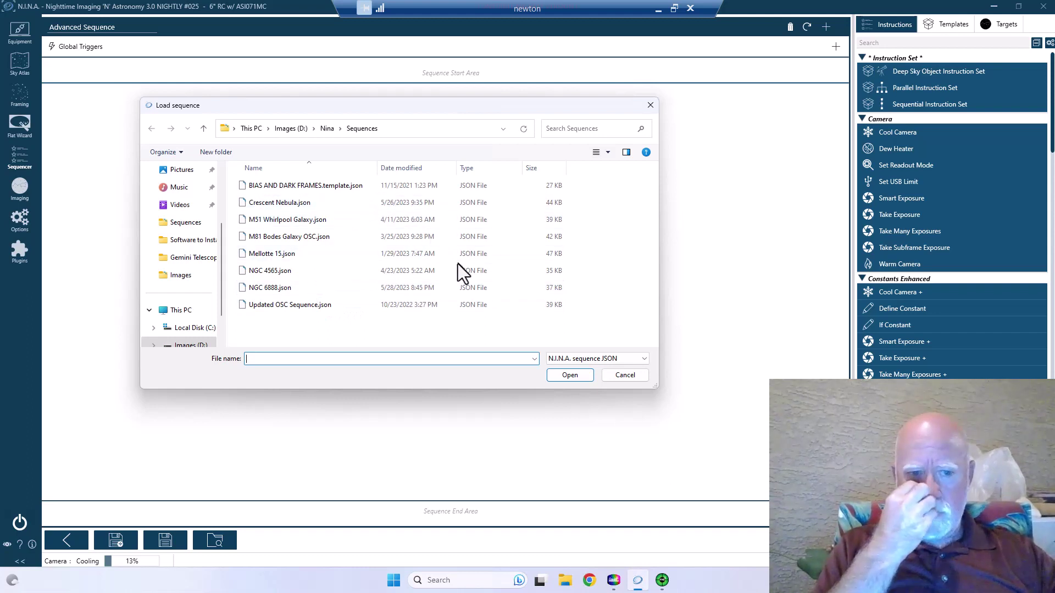
left_click(630, 380)
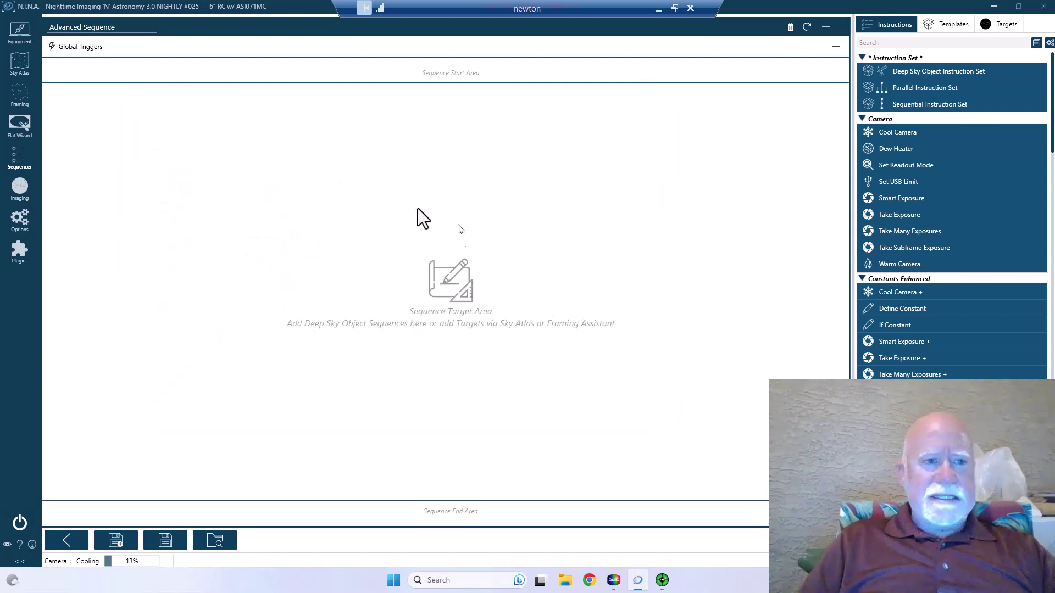
left_click(25, 66)
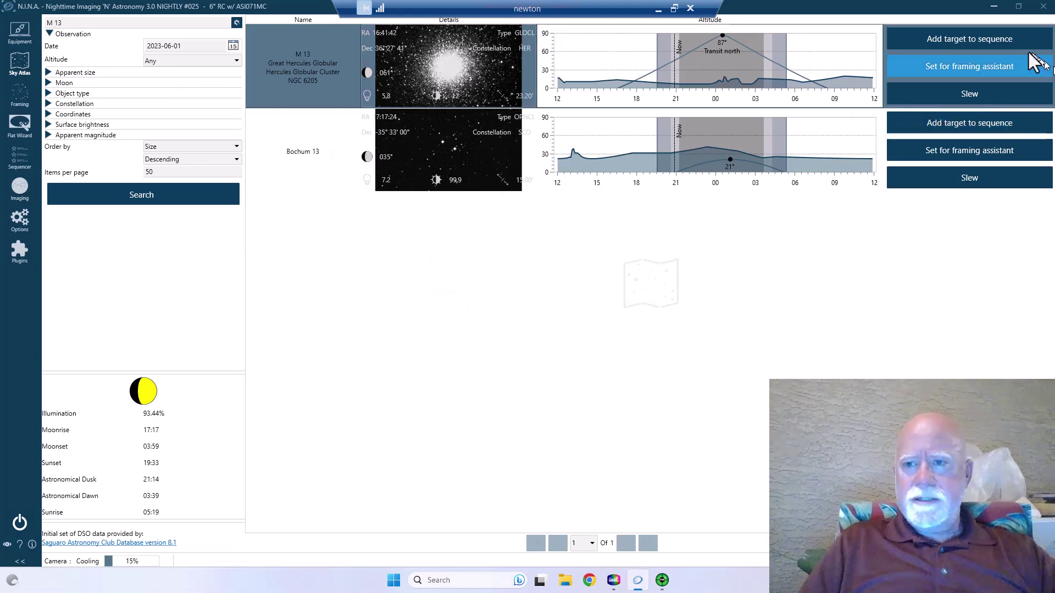
- Send the Great Hercules Globular Cluster to the framing assistant and return to the Advanced Sequence
left_click(1007, 62)
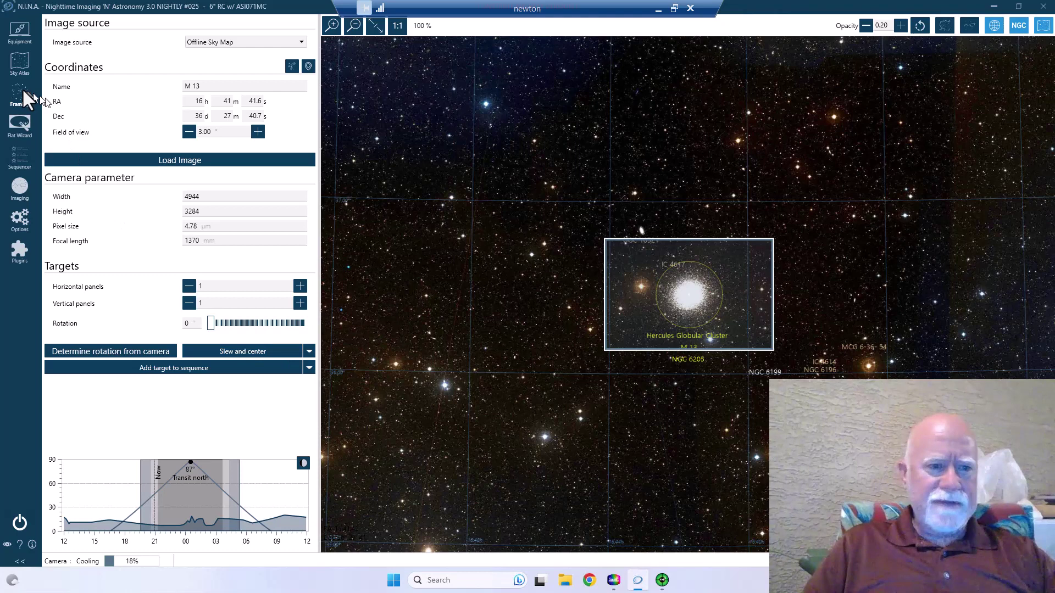
left_click(20, 158)
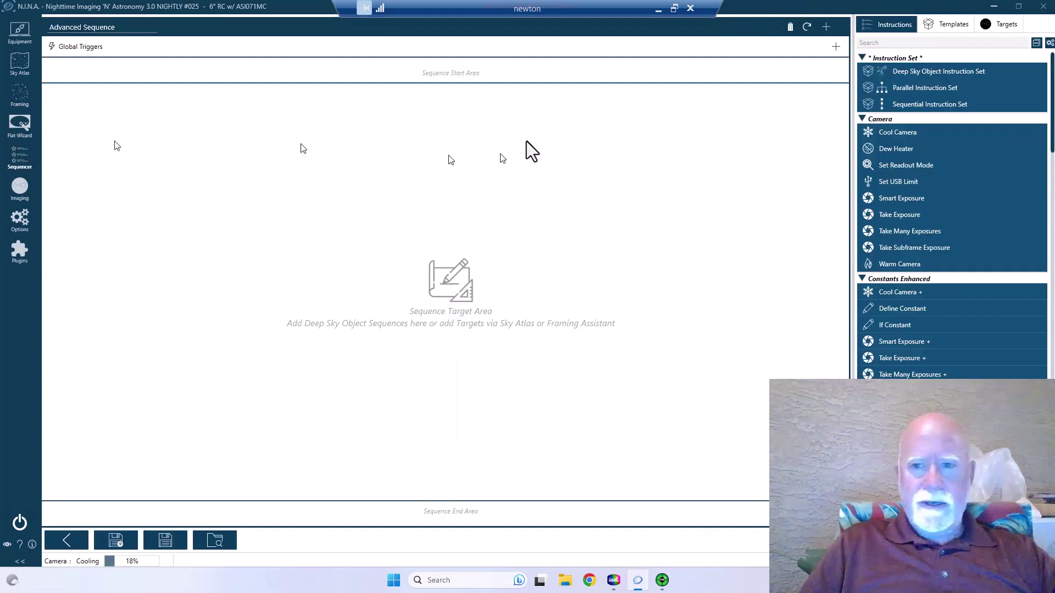
- Browse the sequencer's saved targets, from NGC 6888 and Crescent Nebula through M 101
left_click(1008, 25)
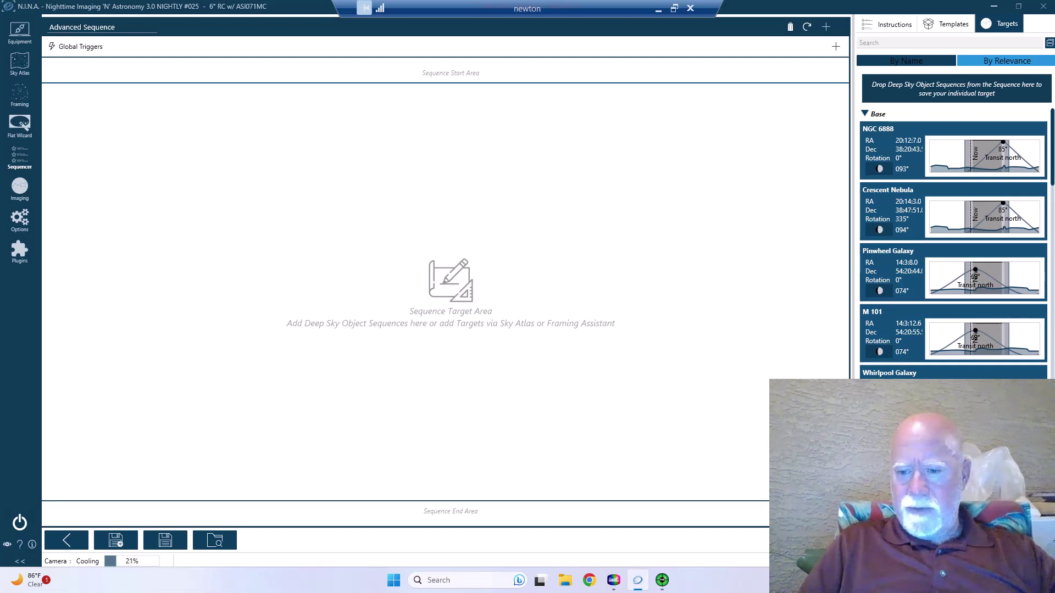
scroll(953, 244, "down", 10)
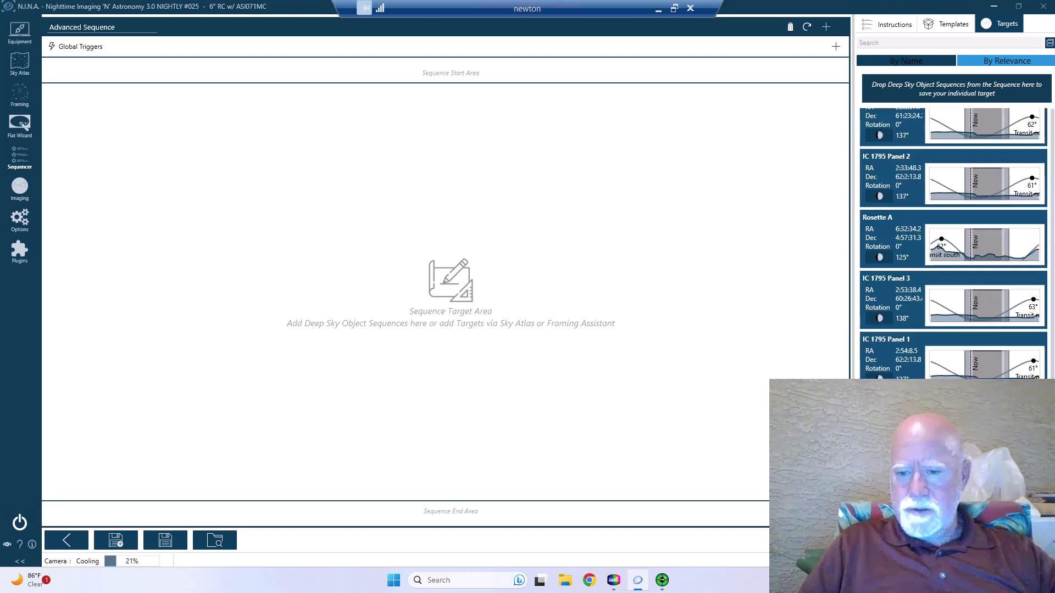
scroll(954, 245, "down", 3)
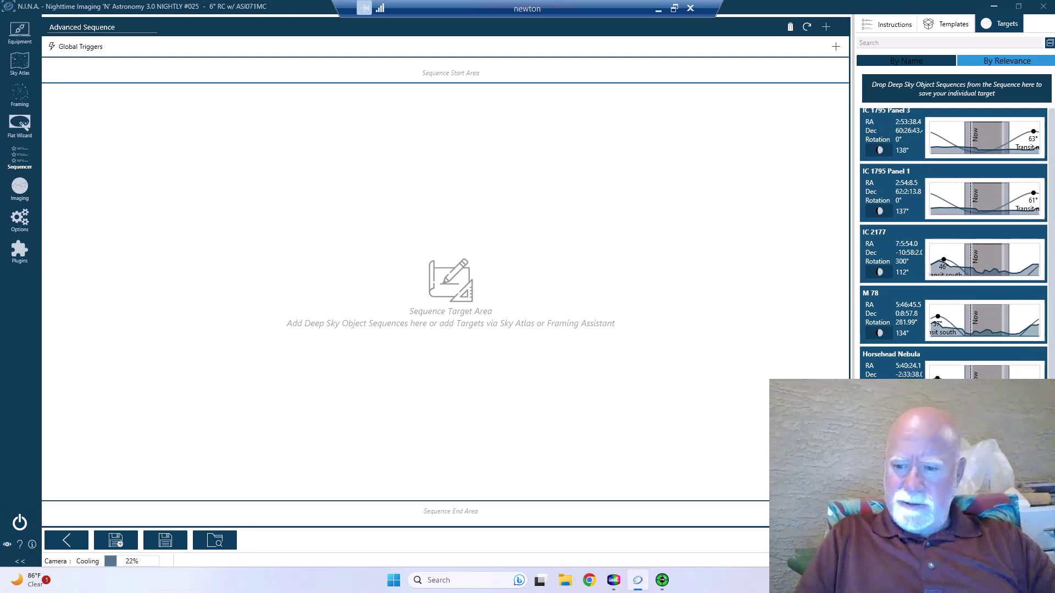
scroll(953, 245, "up", 5)
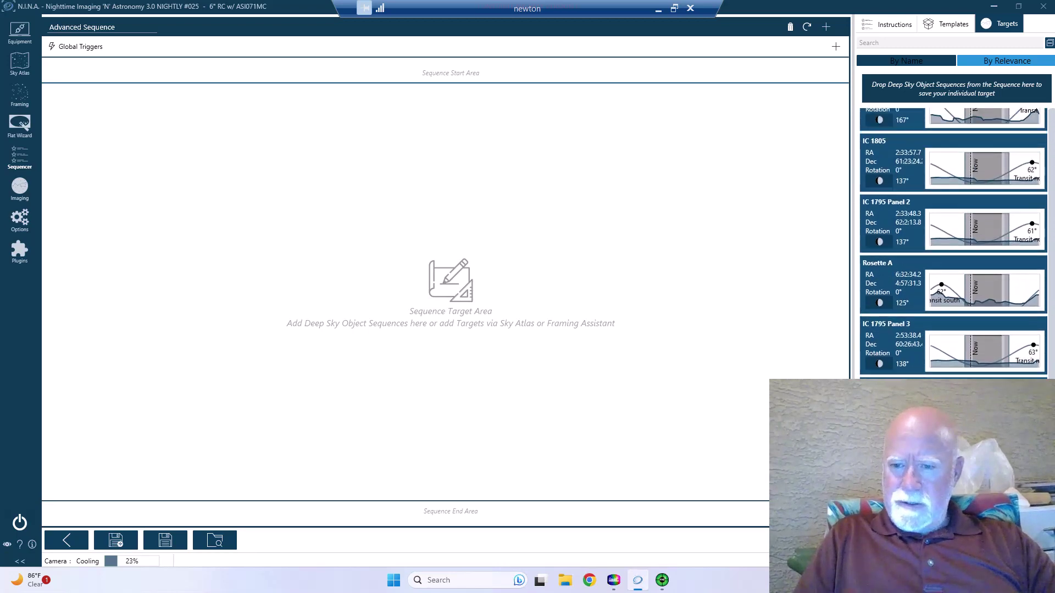
scroll(953, 243, "up", 4)
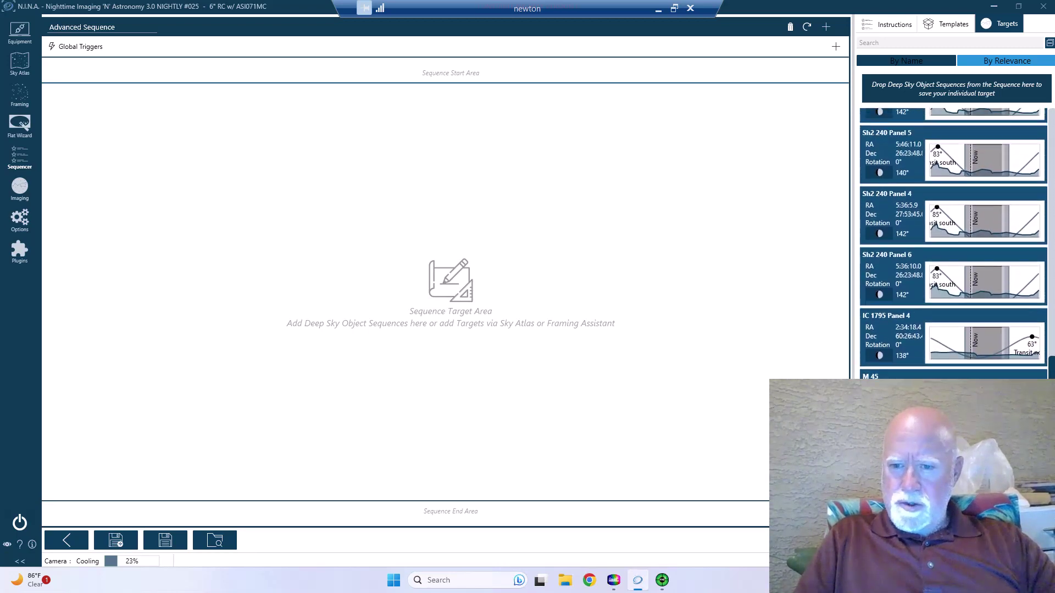
scroll(1053, 324, "up", 6)
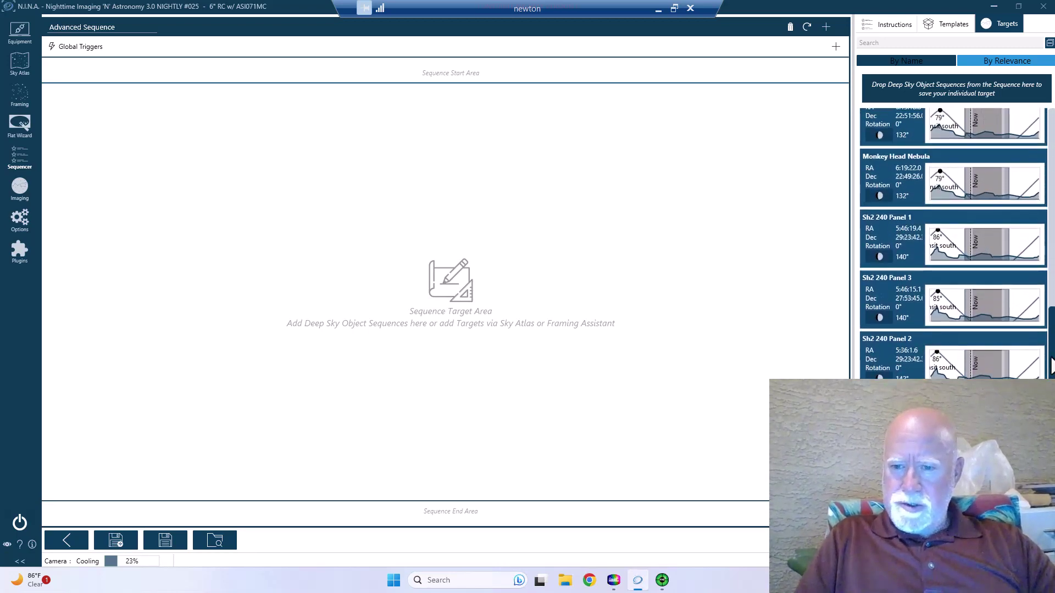
scroll(1054, 323, "up", 1)
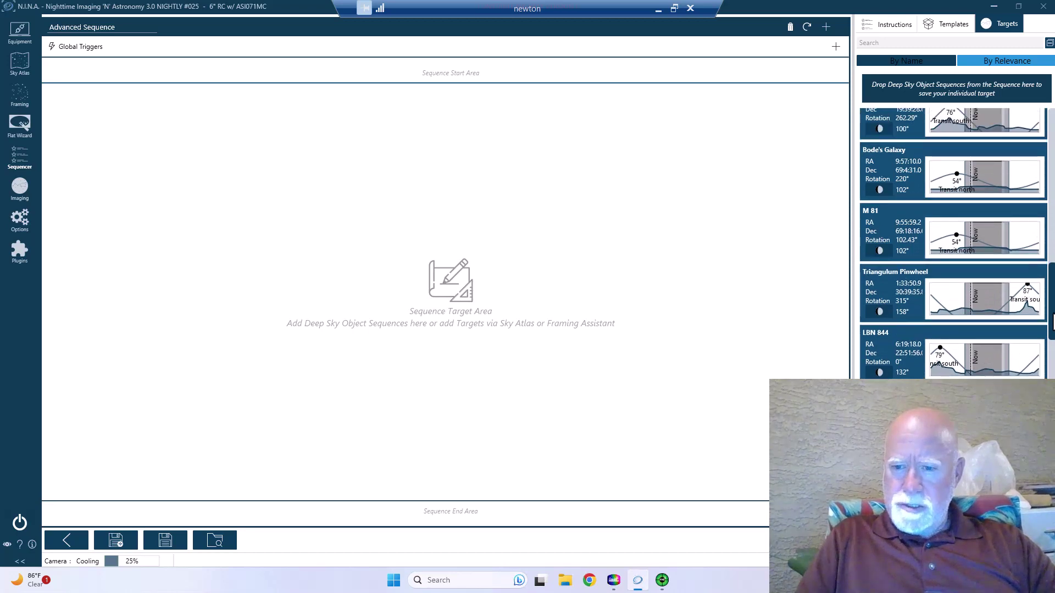
left_click_drag(1052, 316, 1047, 148)
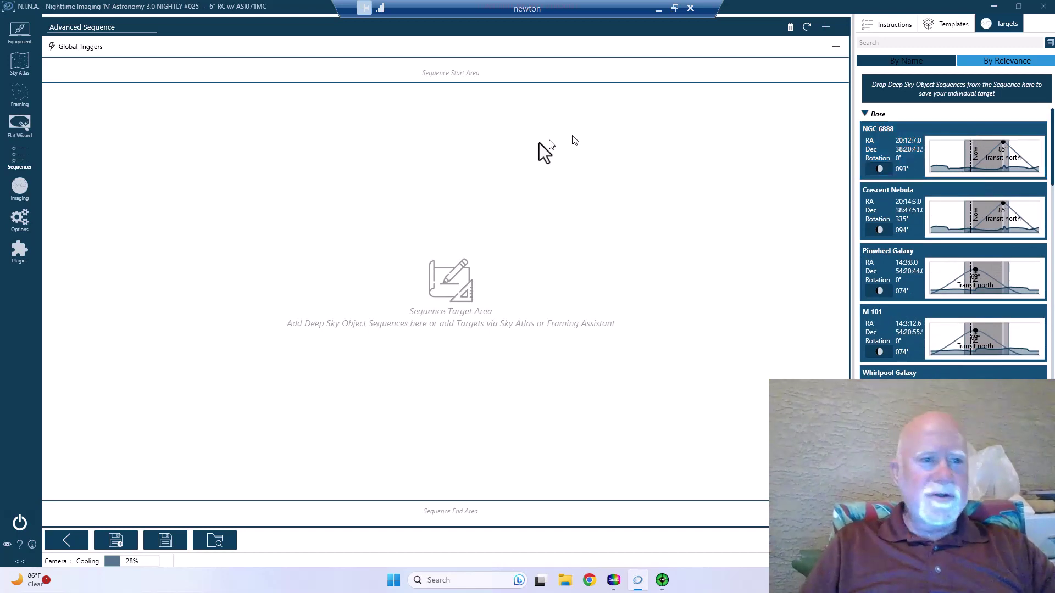
- Add M 13 from the Framing view to the saved target list using the OSC template
left_click(19, 61)
left_click(15, 93)
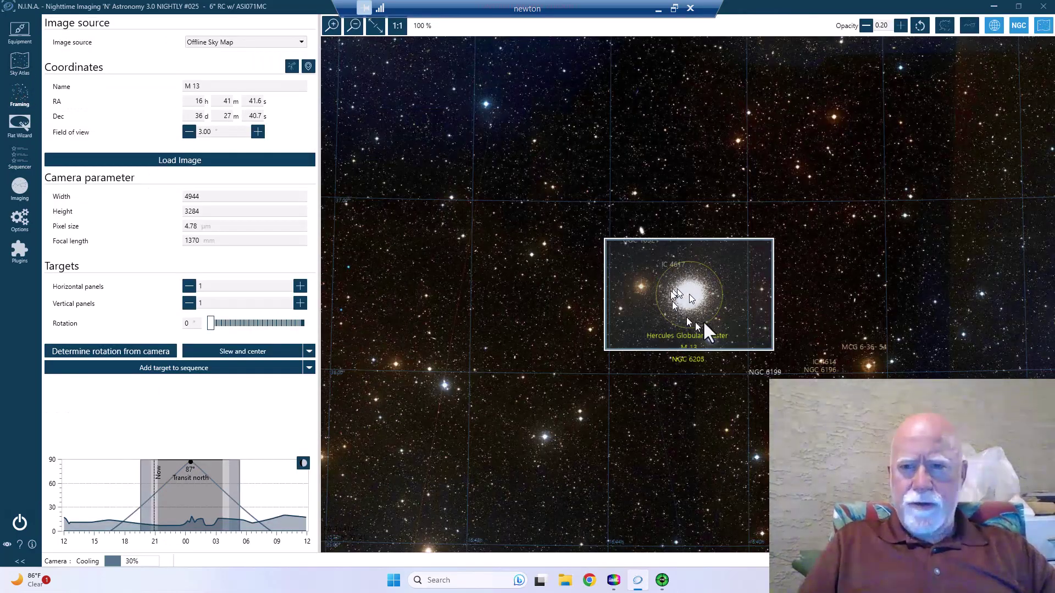
left_click(310, 368)
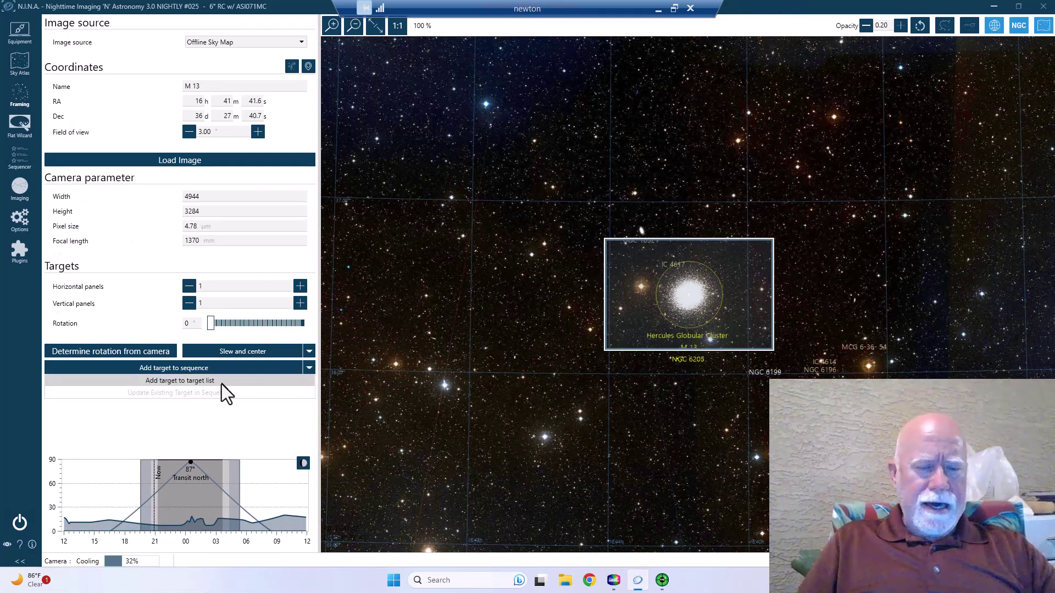
mouse_move(222, 384)
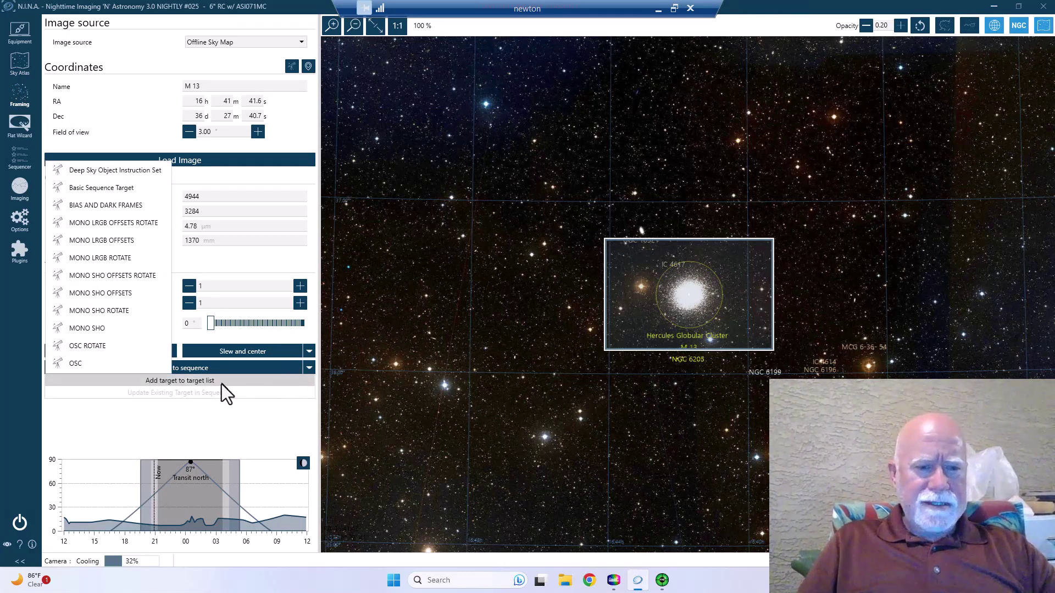
left_click(81, 366)
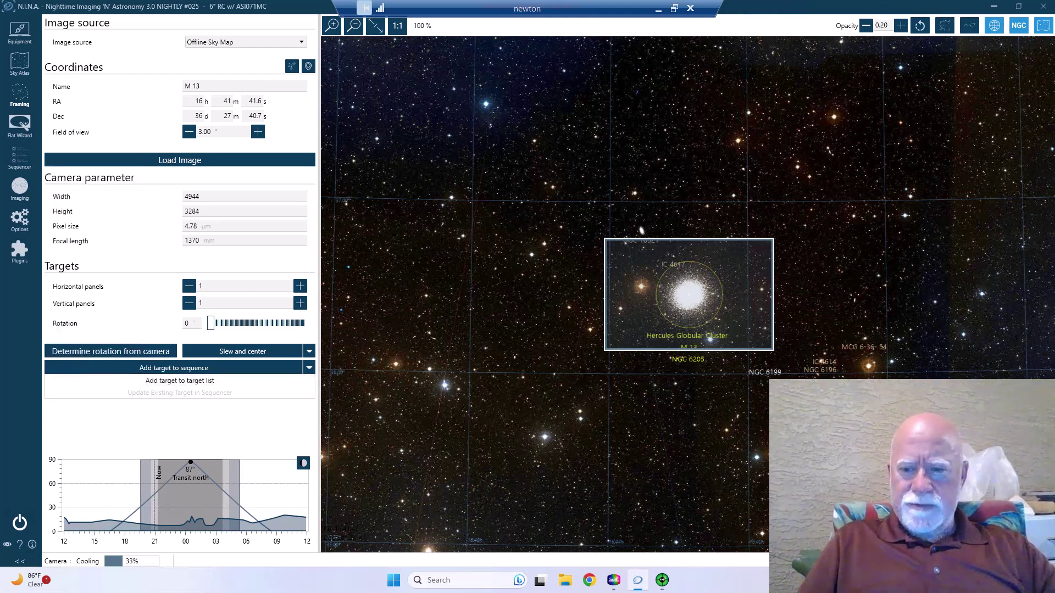
left_click(637, 473)
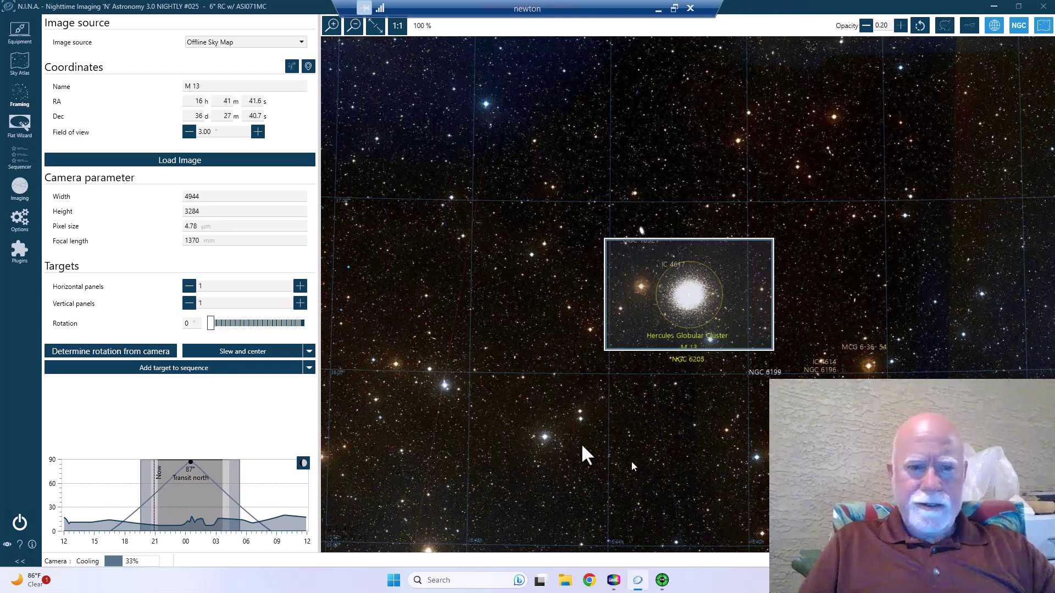
left_click(17, 163)
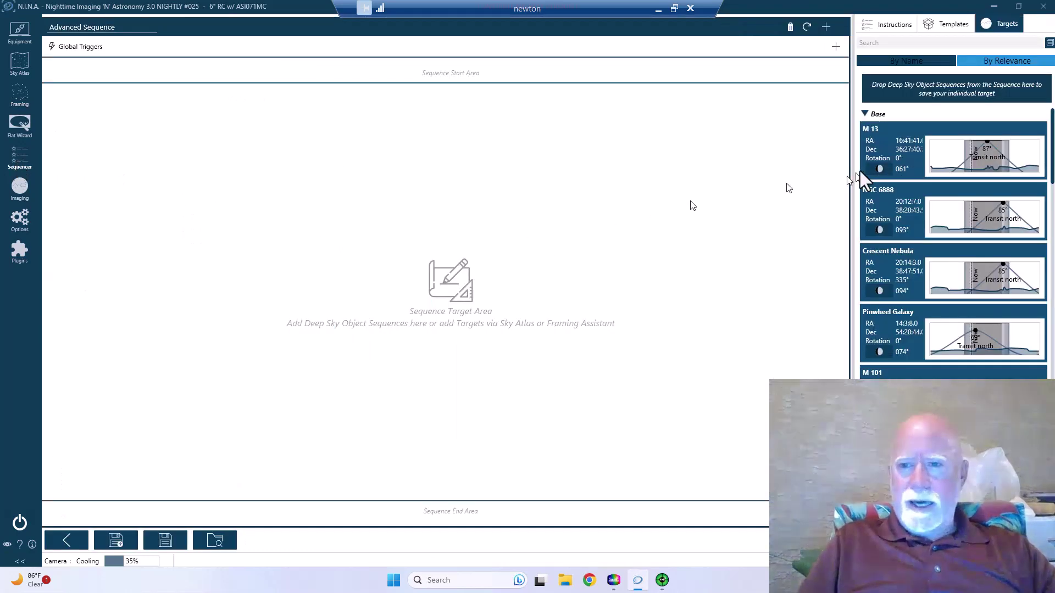
- Drop the OSC template into the sequence and set its target to the saved M 13 card
left_click(953, 25)
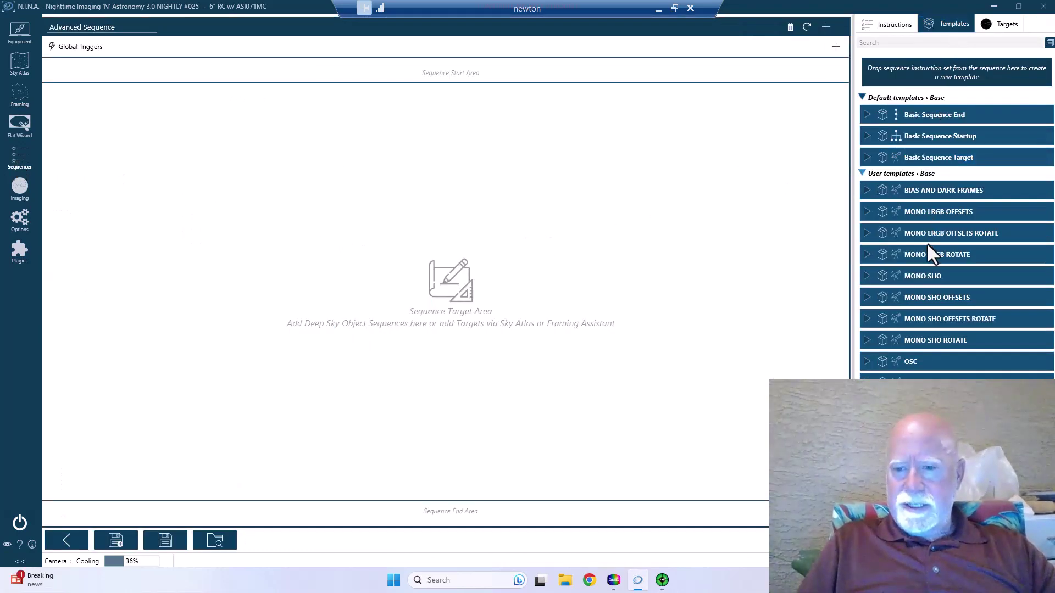
left_click_drag(909, 367, 750, 350)
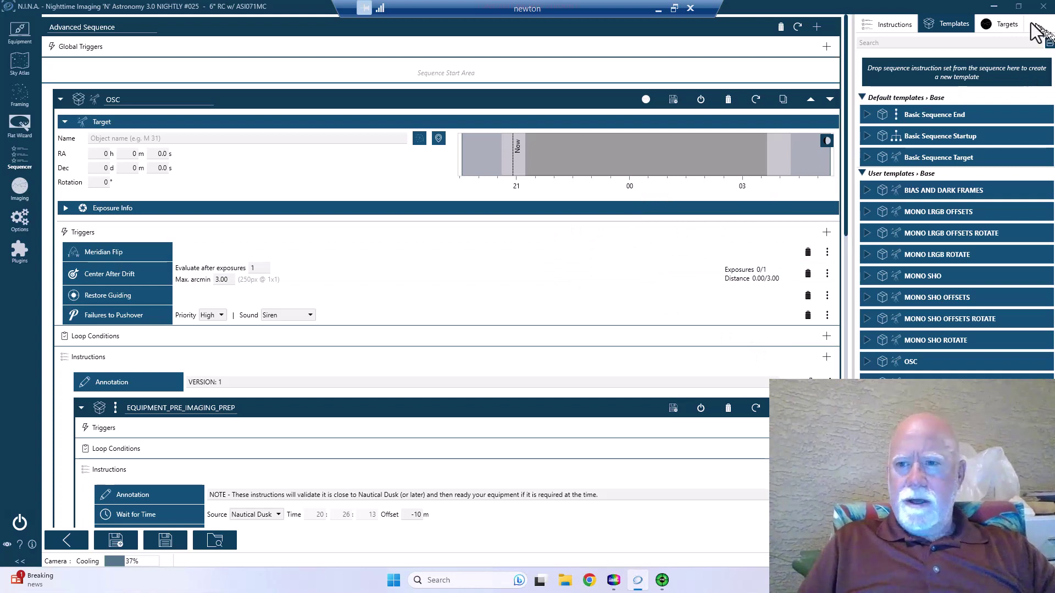
left_click(1004, 22)
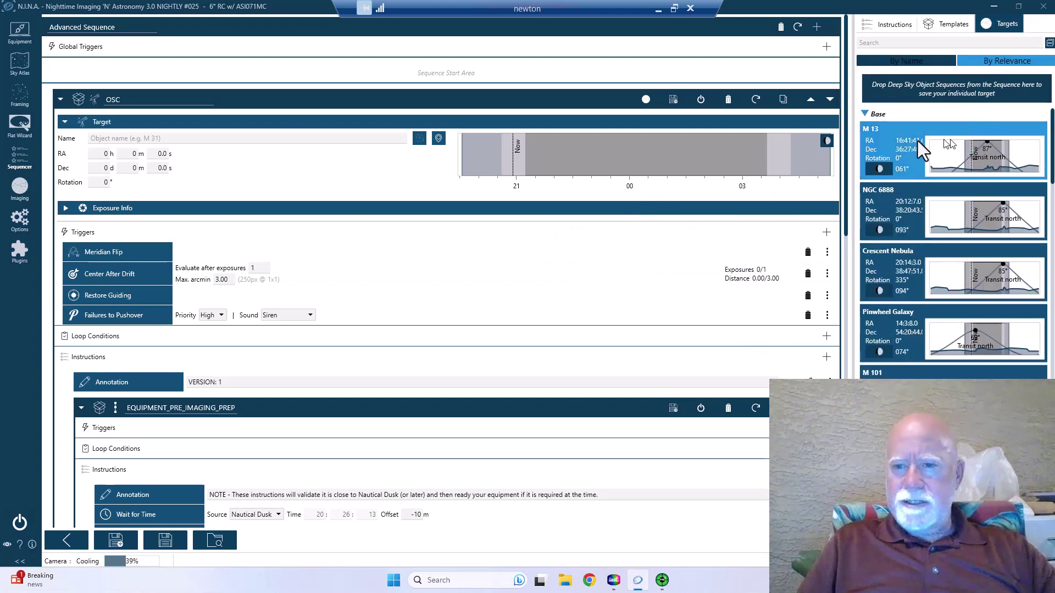
left_click_drag(888, 142, 731, 126)
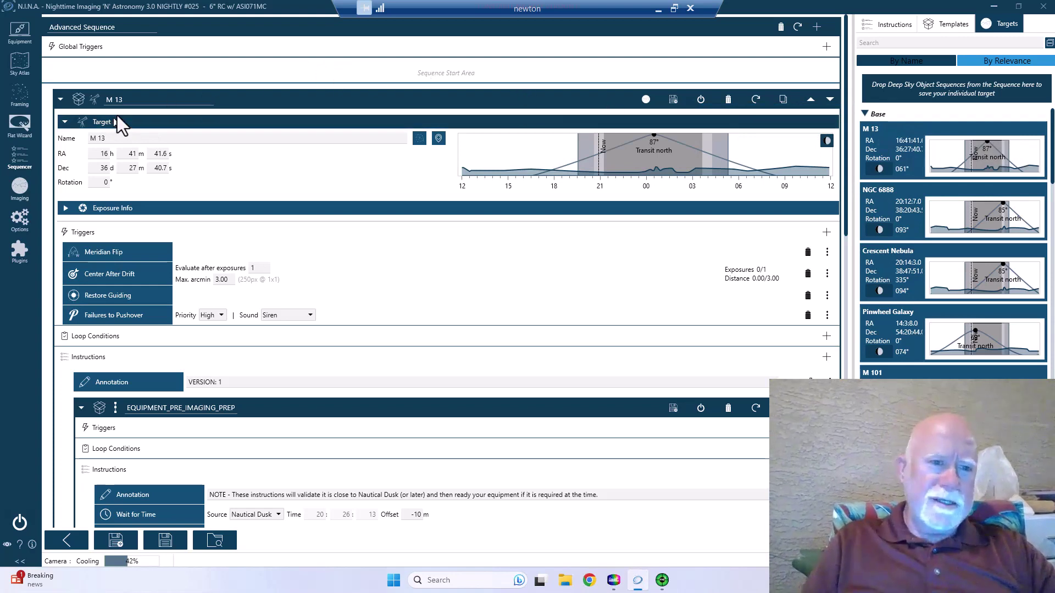
- Copy the container name M 13 and paste it as the Advanced Sequence title
left_click(131, 100)
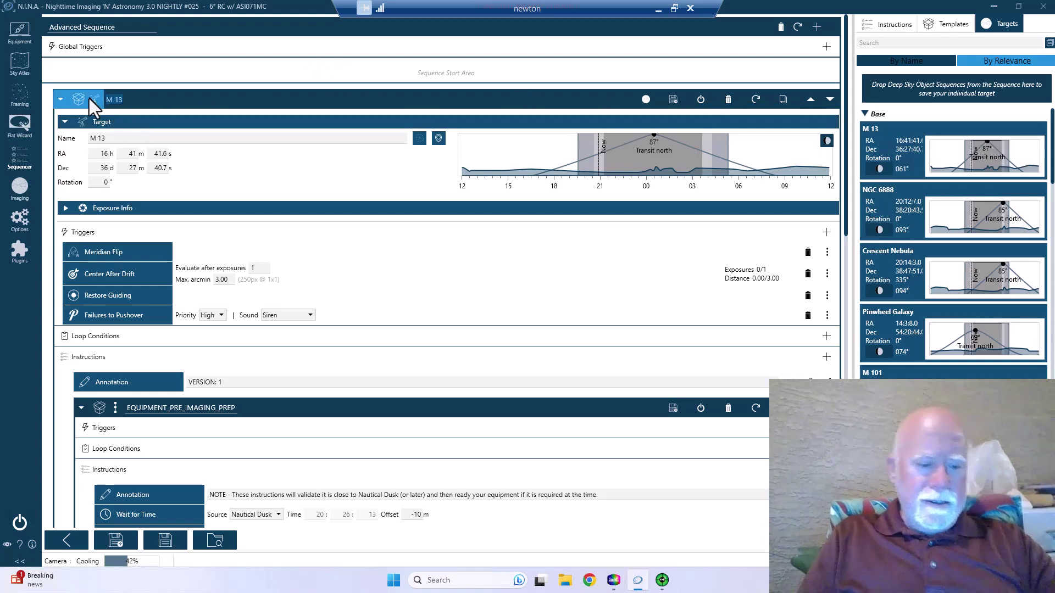
left_click(116, 28)
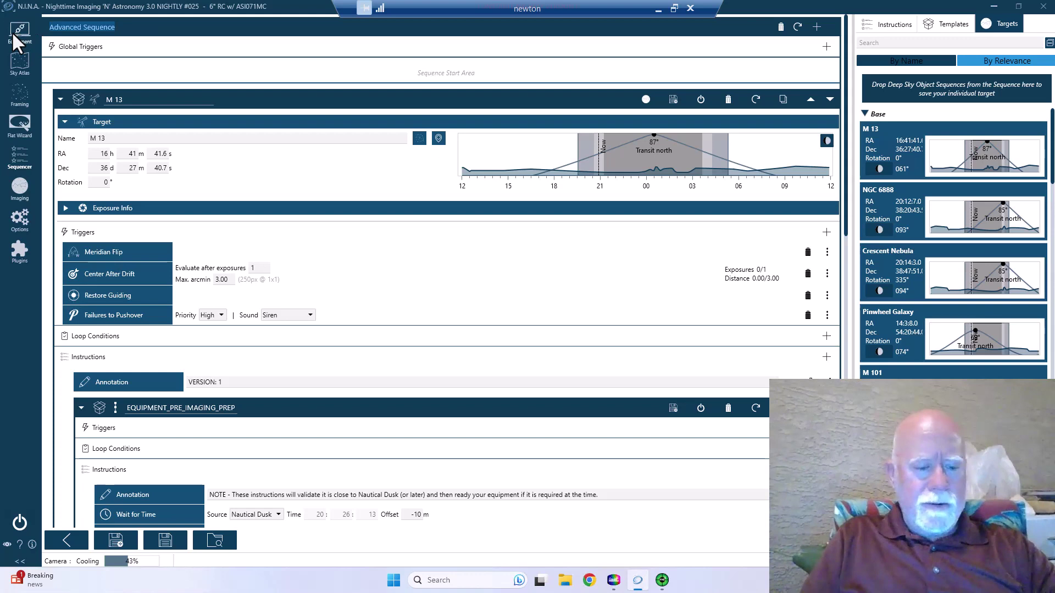
left_click(118, 100)
key("ctrl+c")
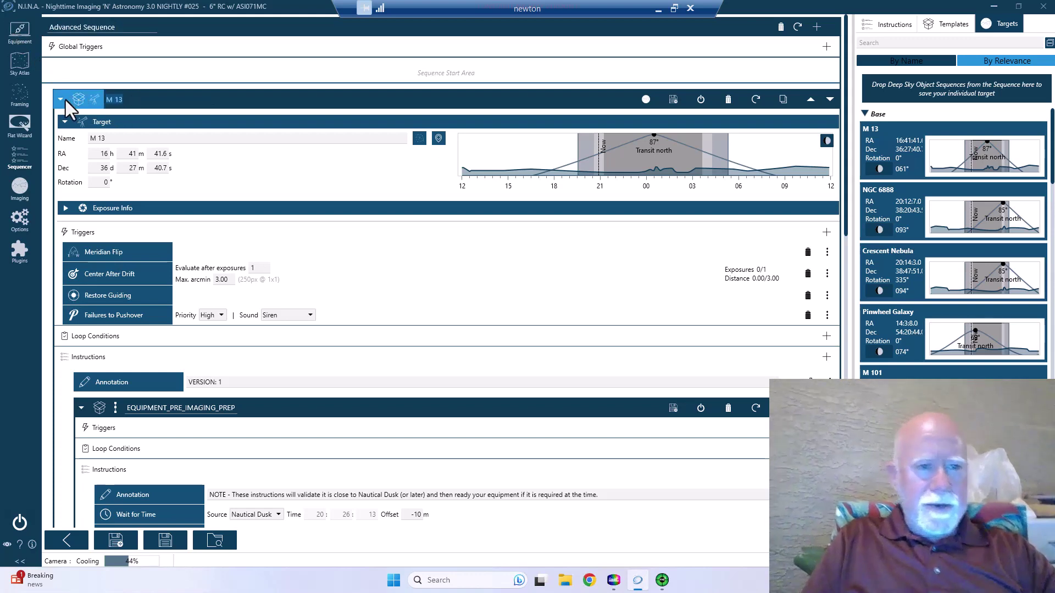
left_click(132, 28)
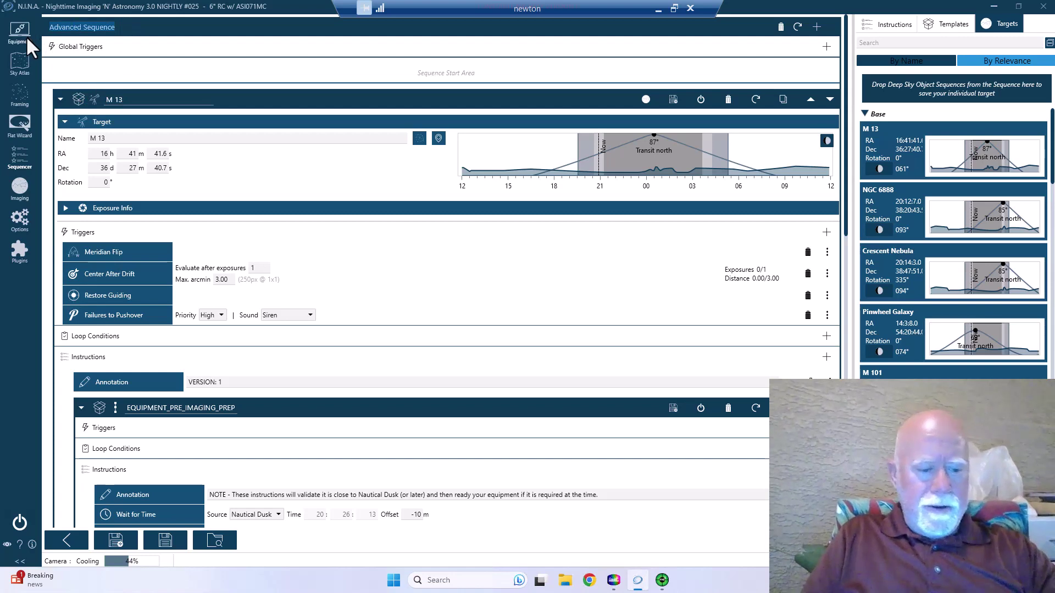
key("ctrl+v")
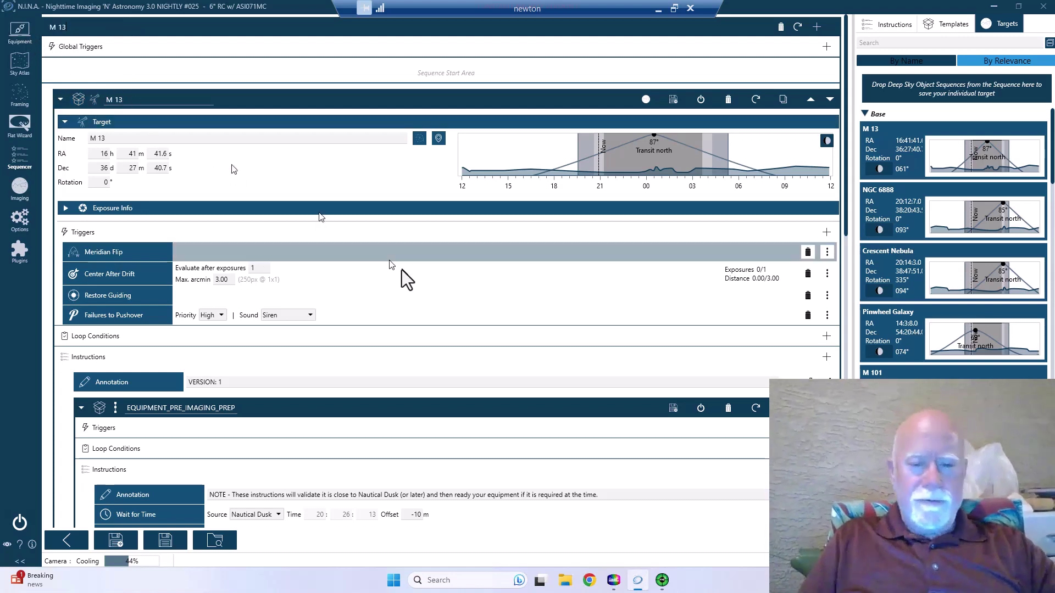
- Save the sequence as 'M 13' in the Sequences folder and scroll through its blocks
left_click(165, 541)
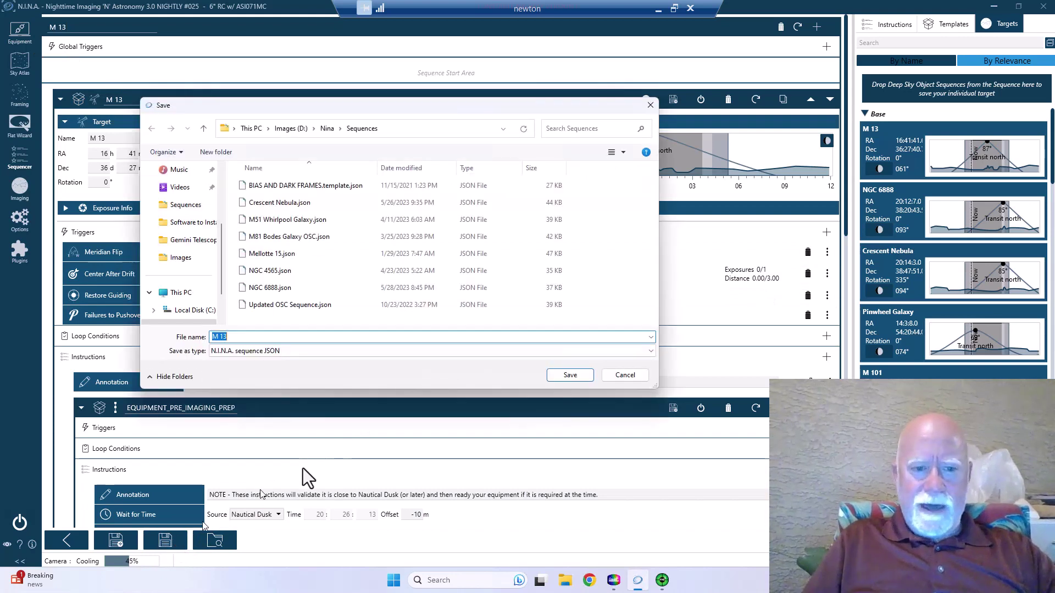
left_click(568, 376)
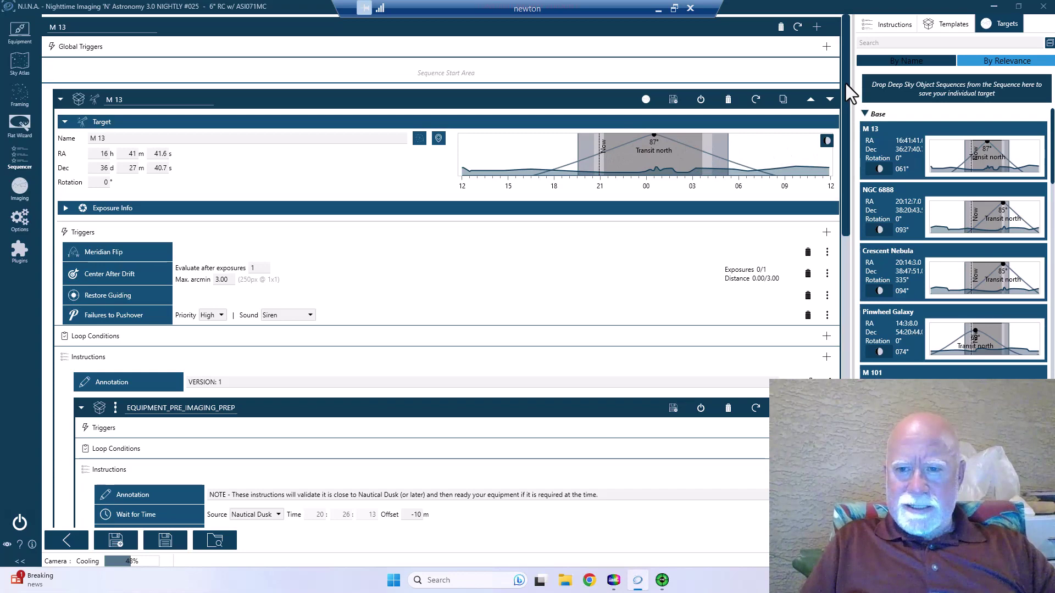
left_click_drag(845, 84, 840, 275)
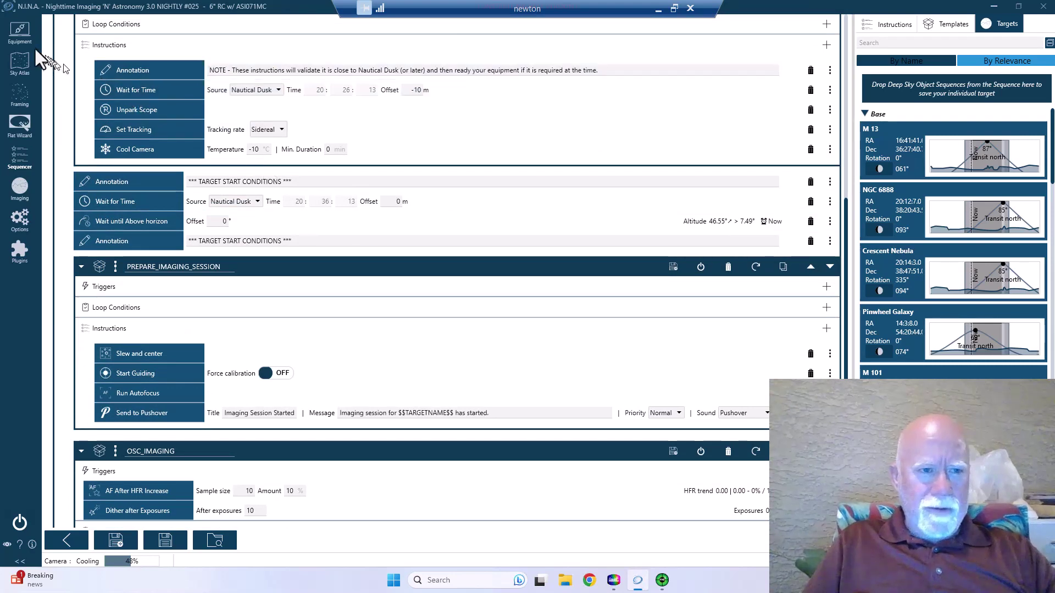
left_click(21, 32)
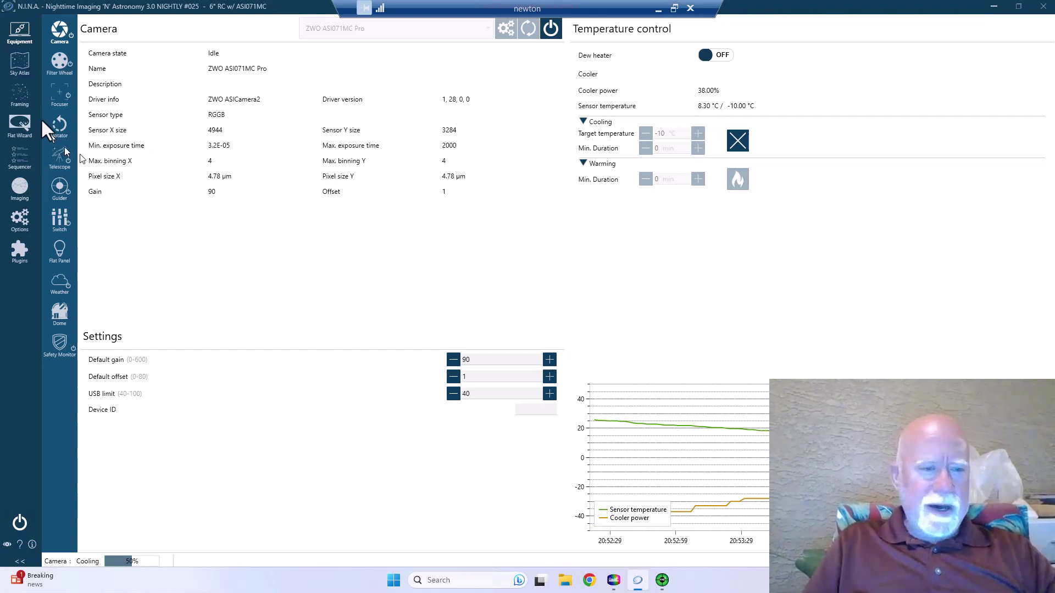
left_click(17, 156)
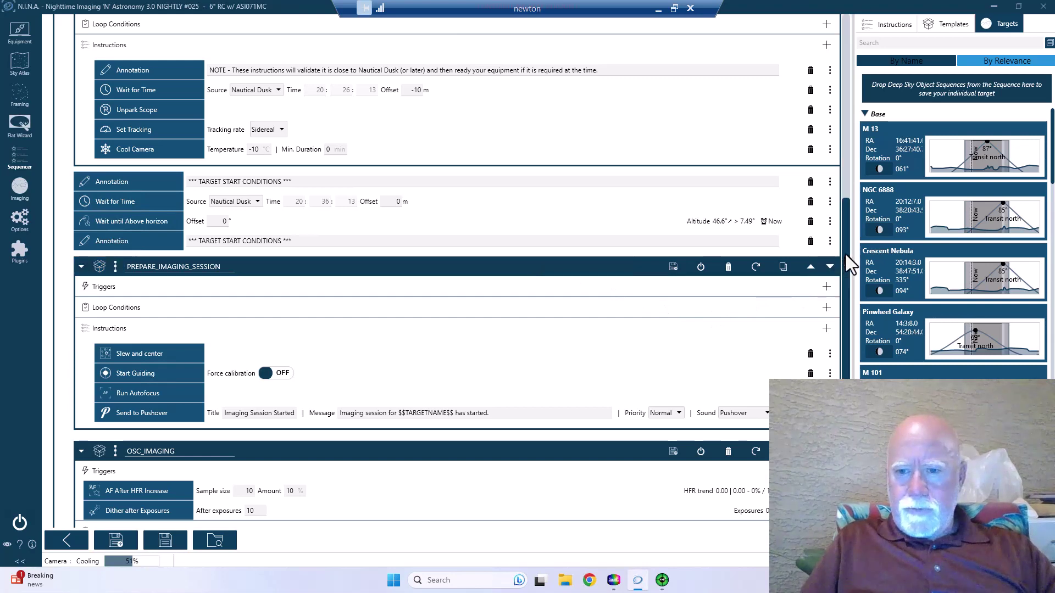
- Review the OSC_IMAGING block, then confirm the camera has cooled to -10 °C
left_click_drag(845, 254, 846, 371)
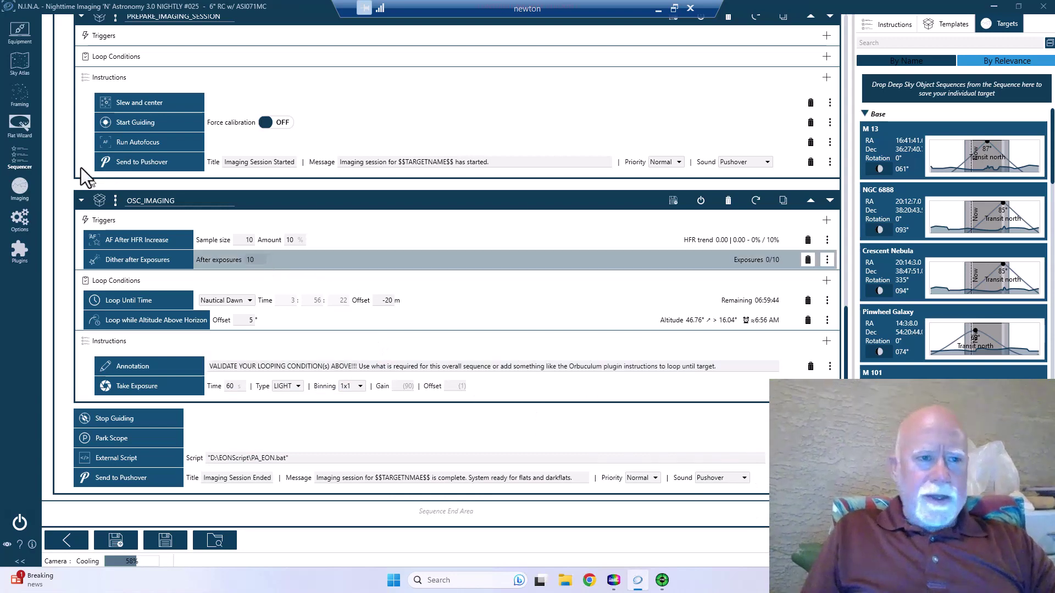
left_click(15, 39)
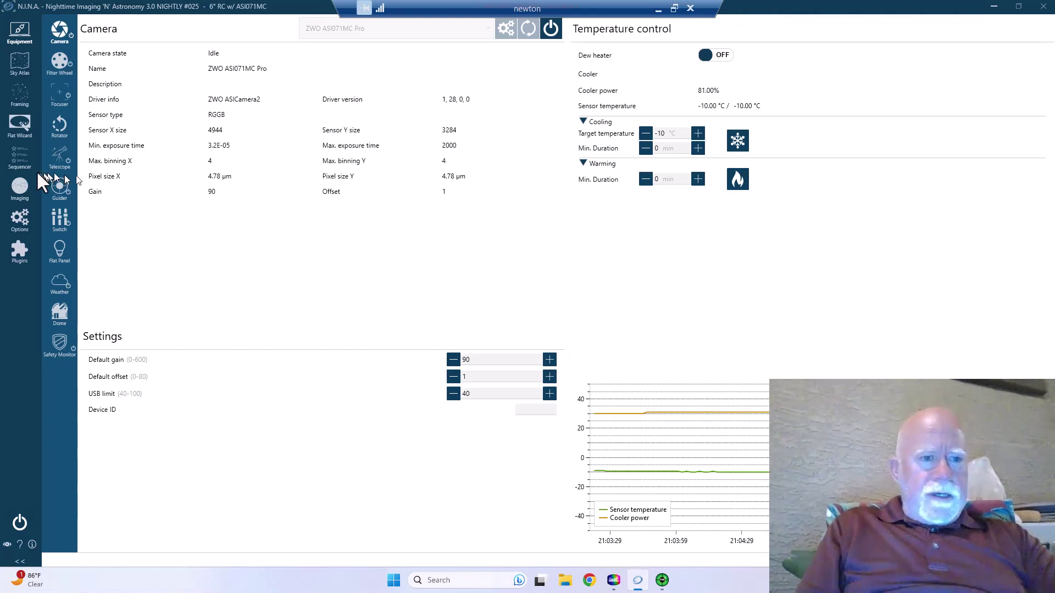
- Start running the M 13 sequence from the Sequencer
left_click(21, 159)
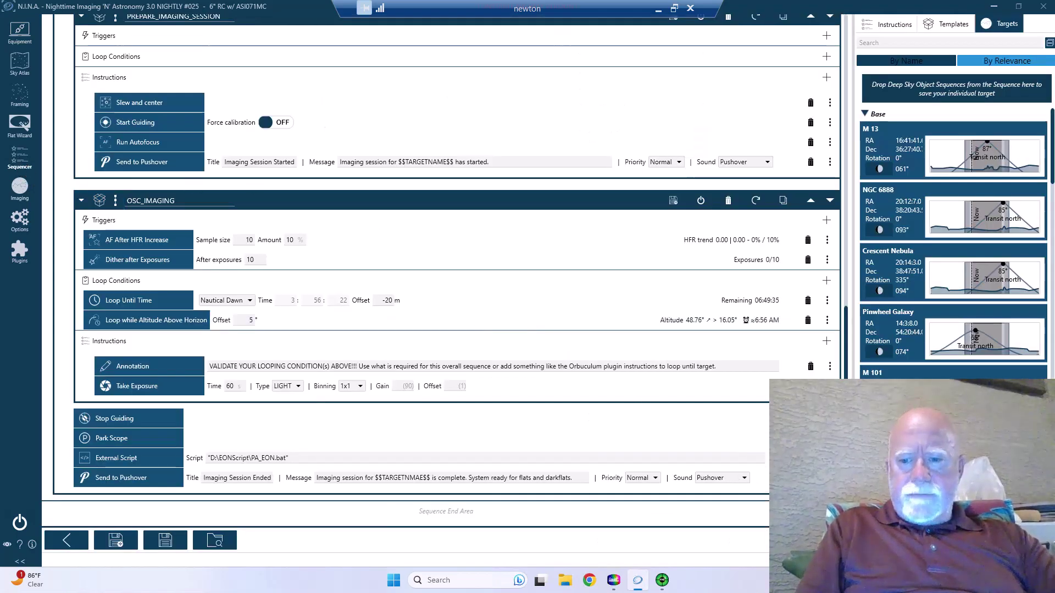
left_click(1033, 541)
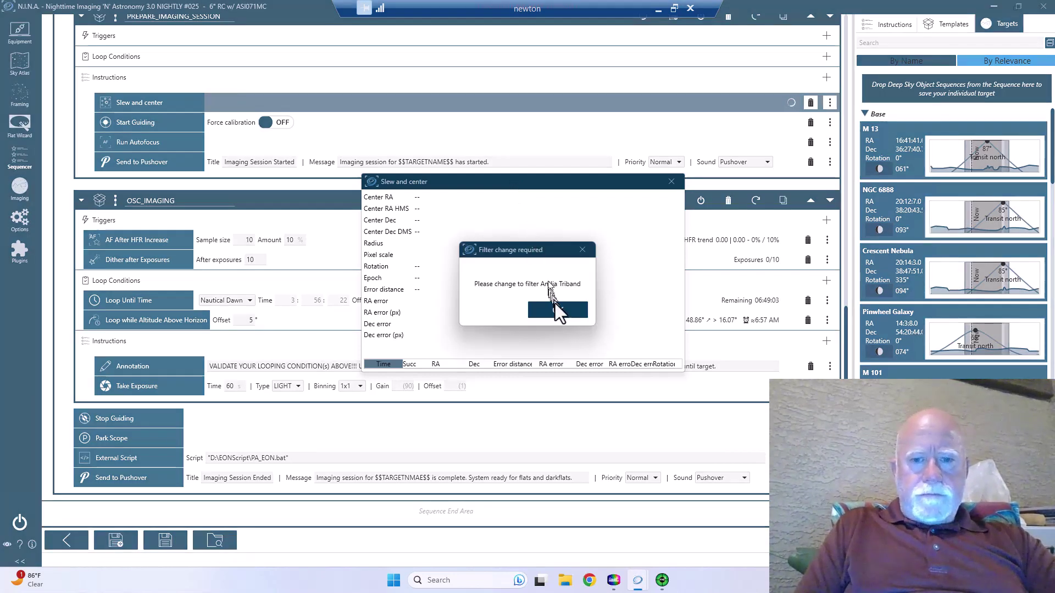
- Confirm the filter change to Antlia Triband so slew-and-center can plate-solve M 13
left_click(558, 312)
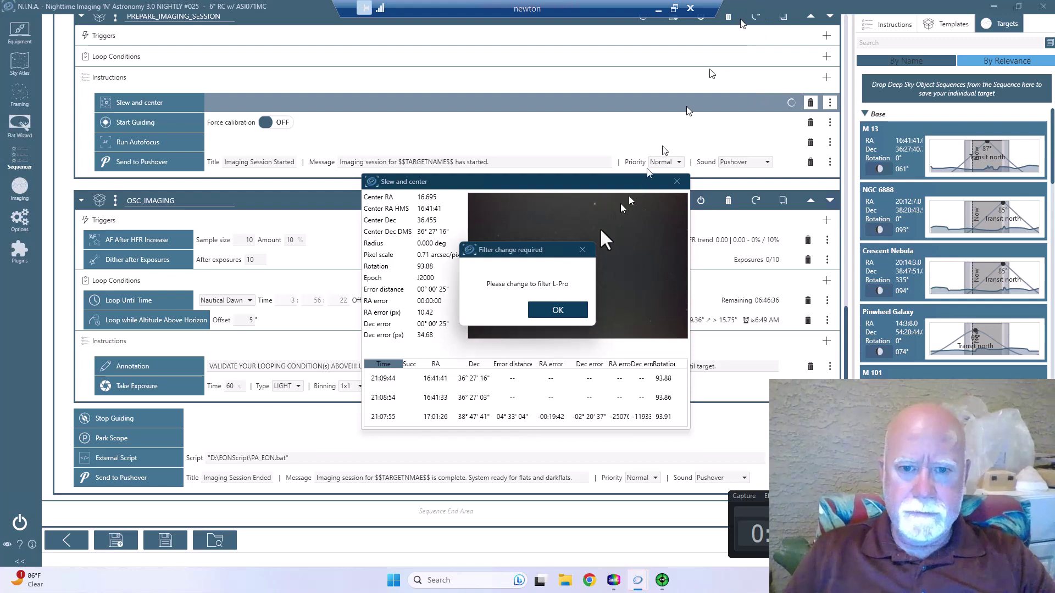
- Confirm the change to the L-Pro filter so guiding and the first exposure proceed
left_click(554, 308)
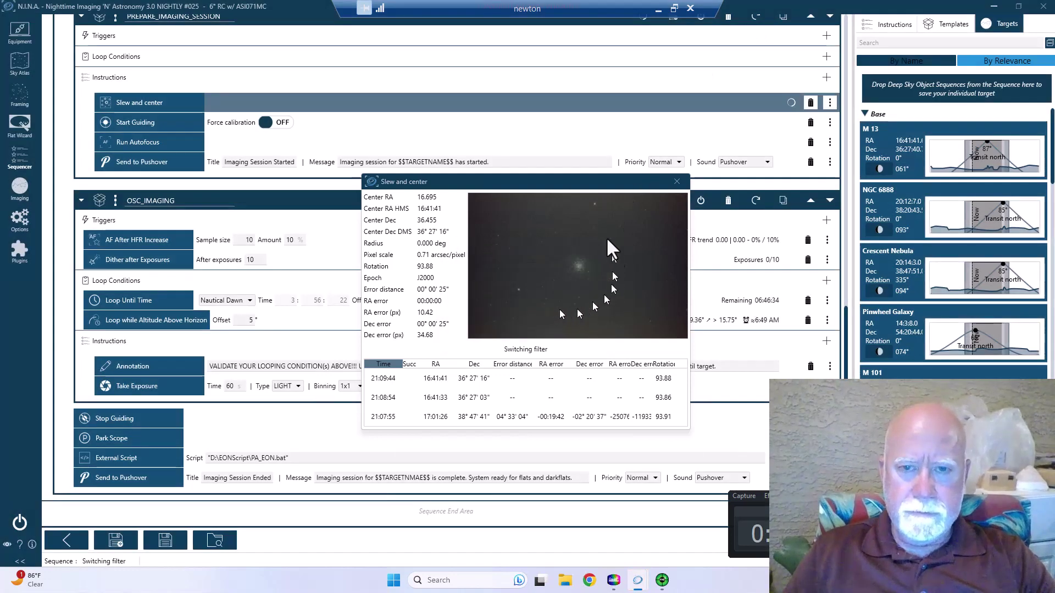